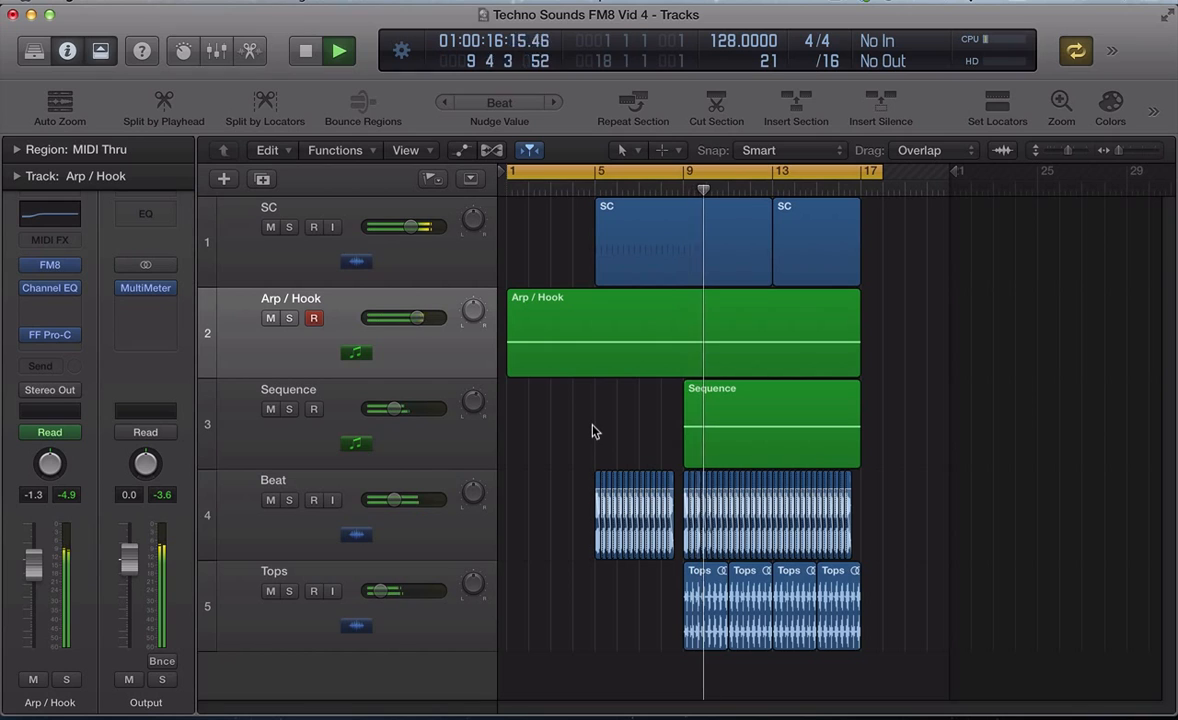
Step: Stop playback, set the cycle range to bars 1 to 5, and check the Arp / Hook region's notes in the Piano Roll
key(space)
click(463, 340)
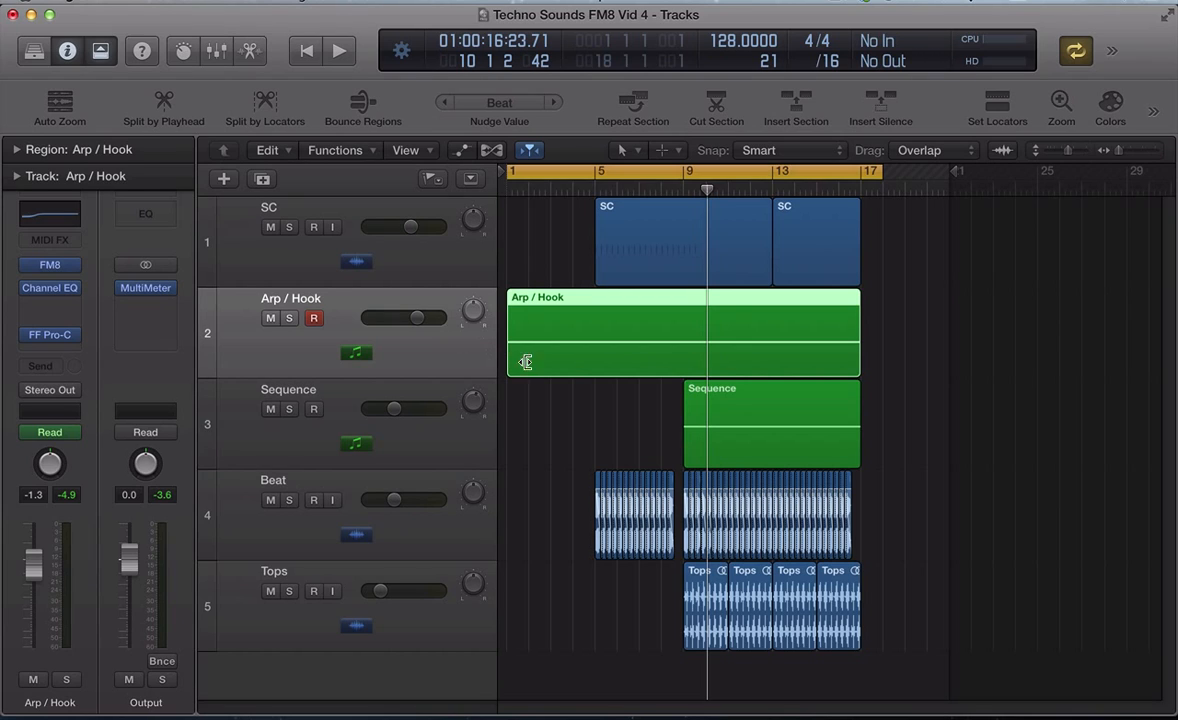
click(610, 168)
drag(516, 176, 596, 177)
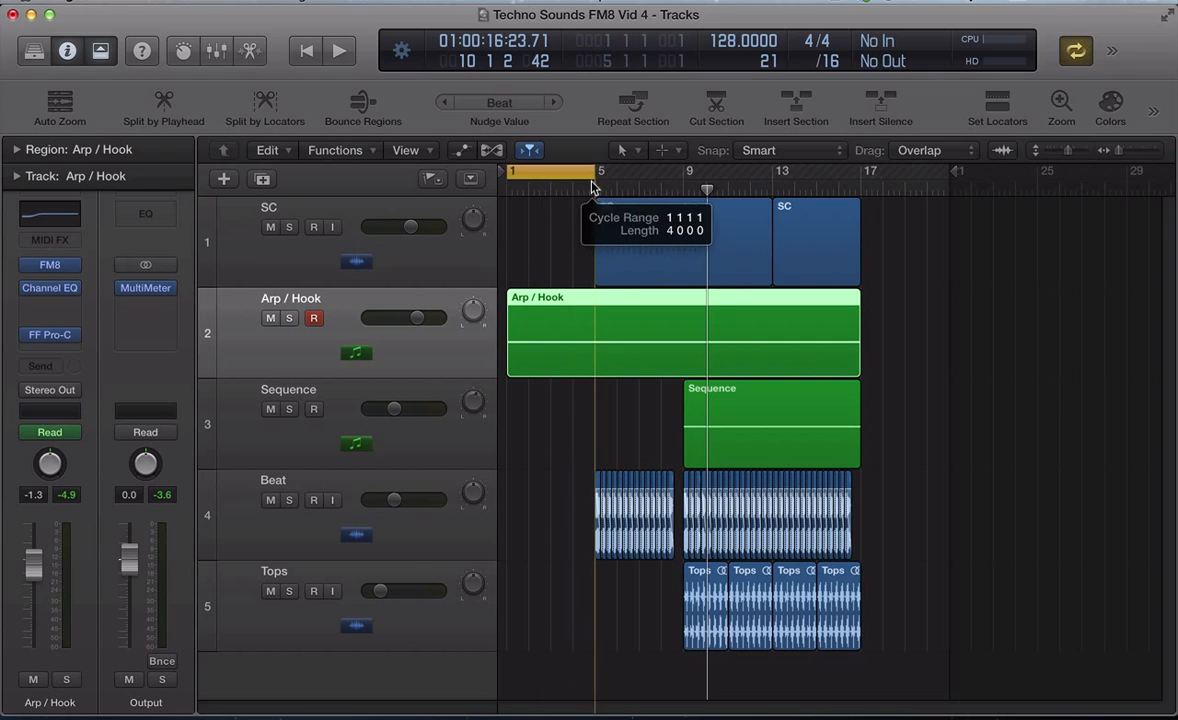
double_click(550, 330)
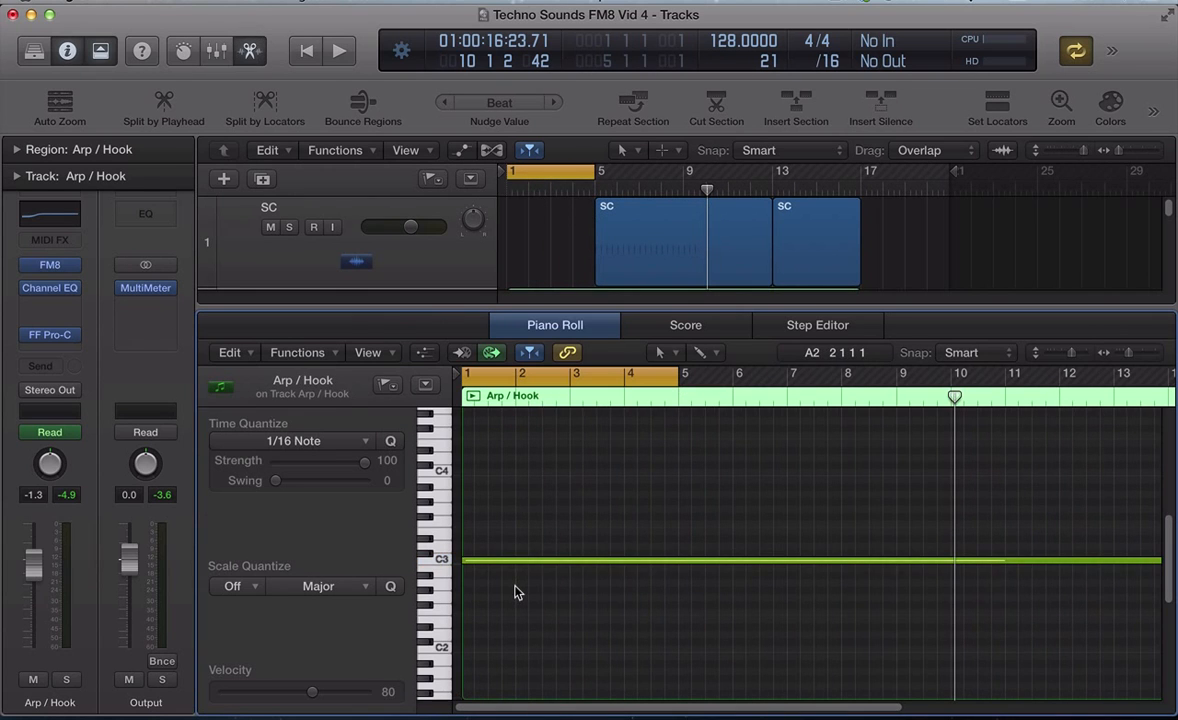
key(p)
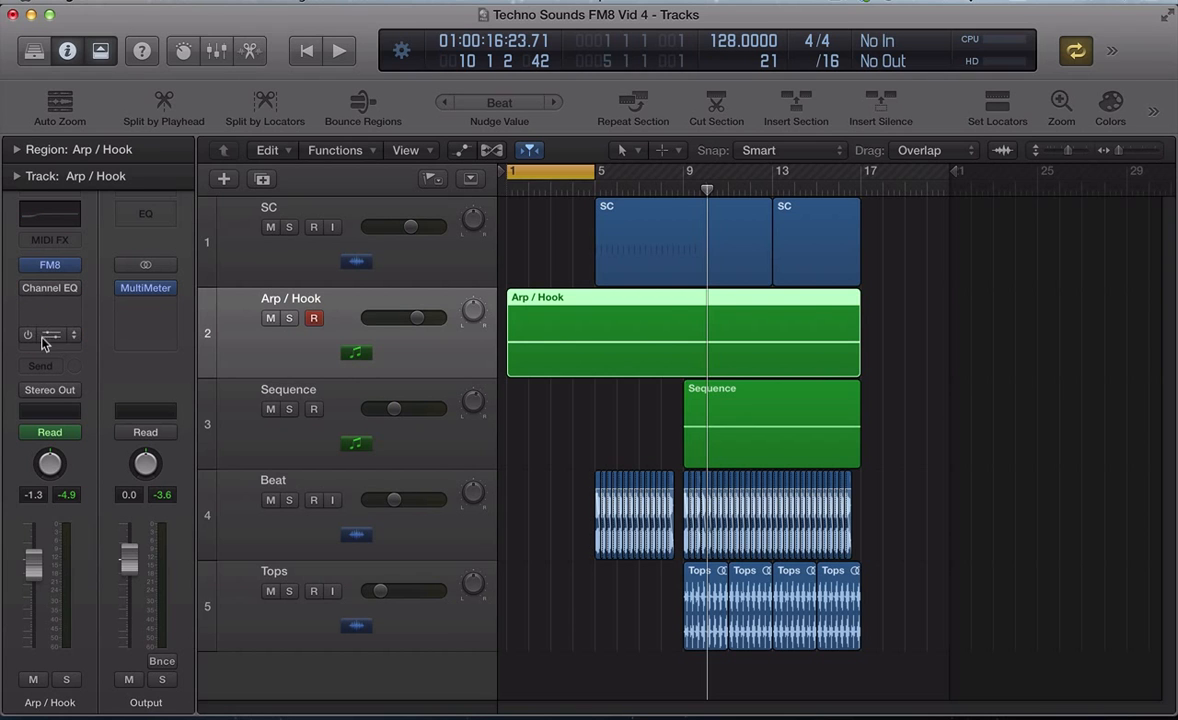
Step: Open the FM8 instrument on the Arp / Hook track and start a new sound
click(42, 262)
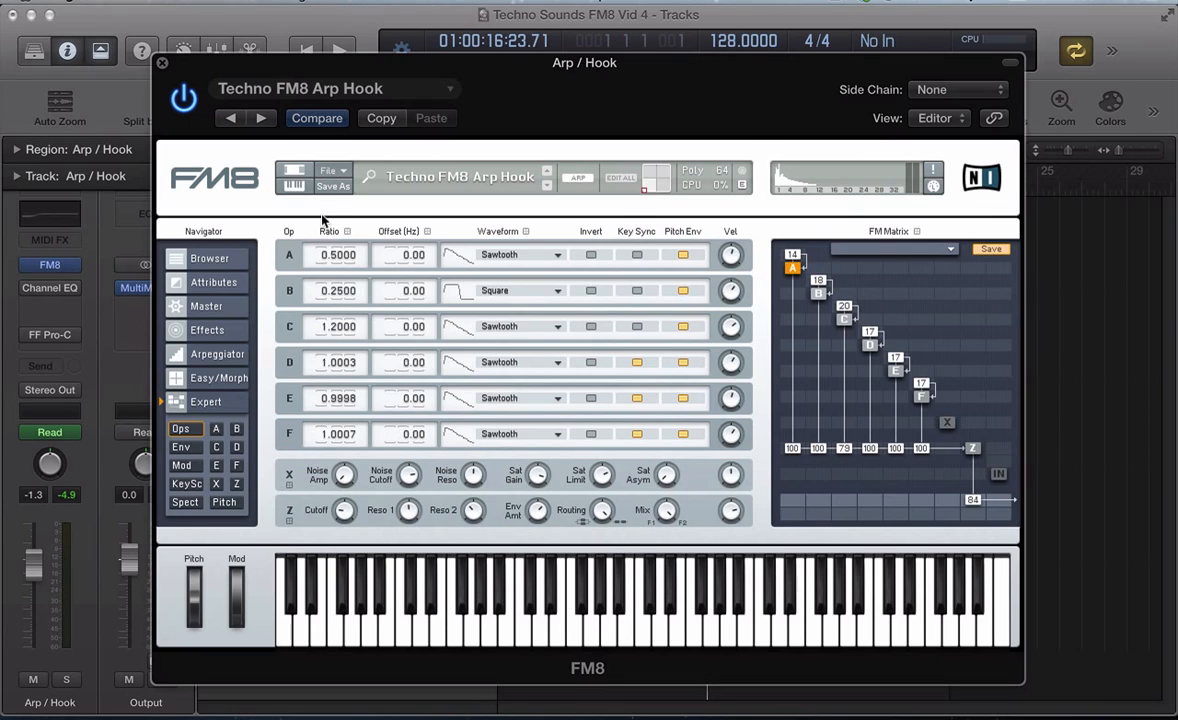
click(340, 172)
click(345, 171)
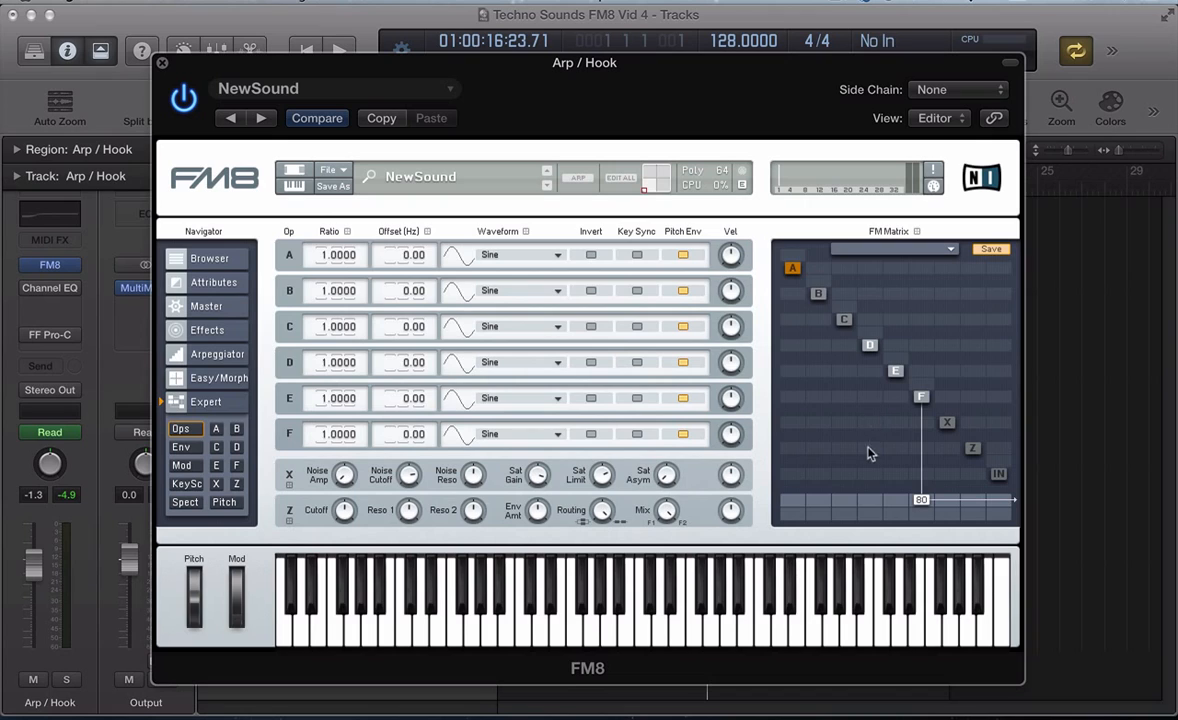
Step: Route operators D, E and F into filter Z at 100 each, and send Z to the output at 81
drag(869, 448, 895, 380)
drag(920, 493, 923, 503)
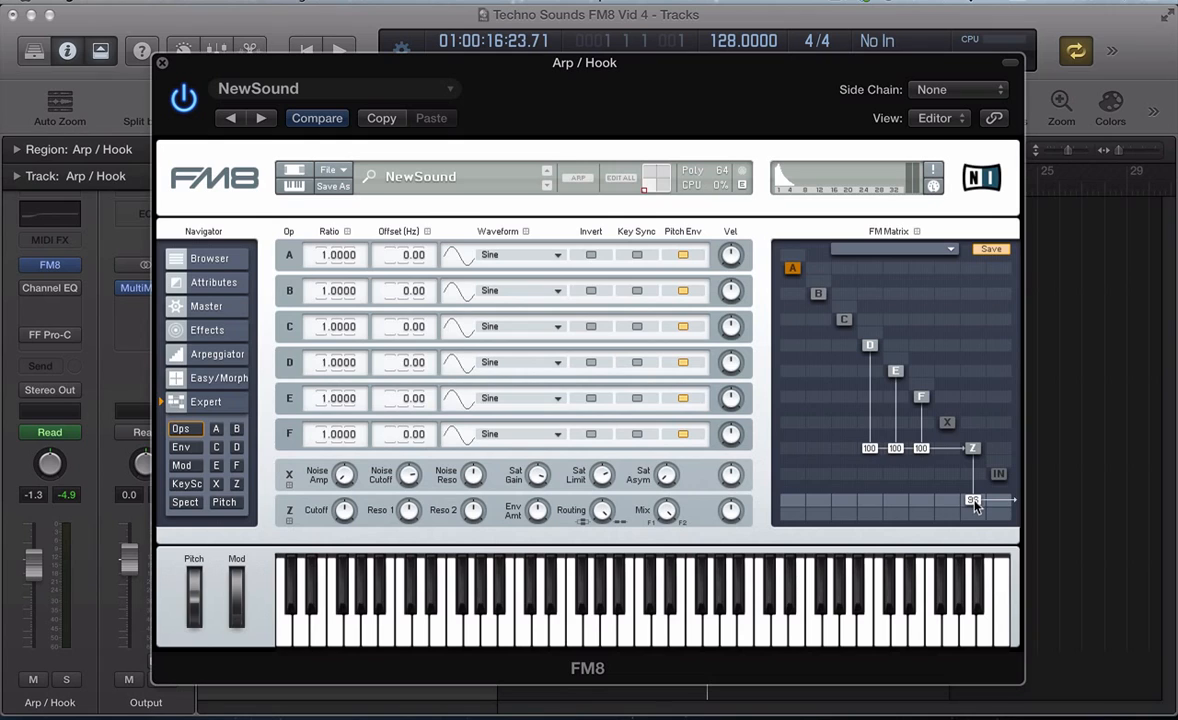
drag(974, 501, 978, 521)
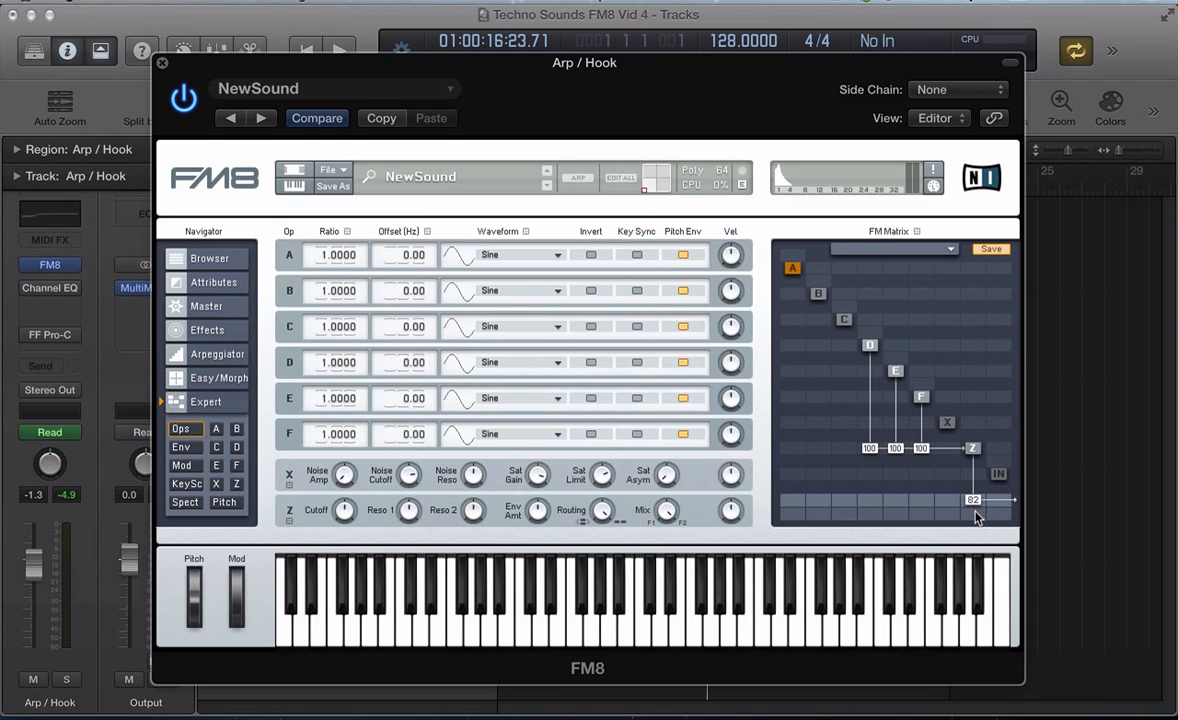
Step: Set operators F, E and D to the Sawtooth waveform with Key Sync on
click(539, 437)
click(500, 241)
click(495, 400)
click(500, 241)
click(487, 371)
click(500, 241)
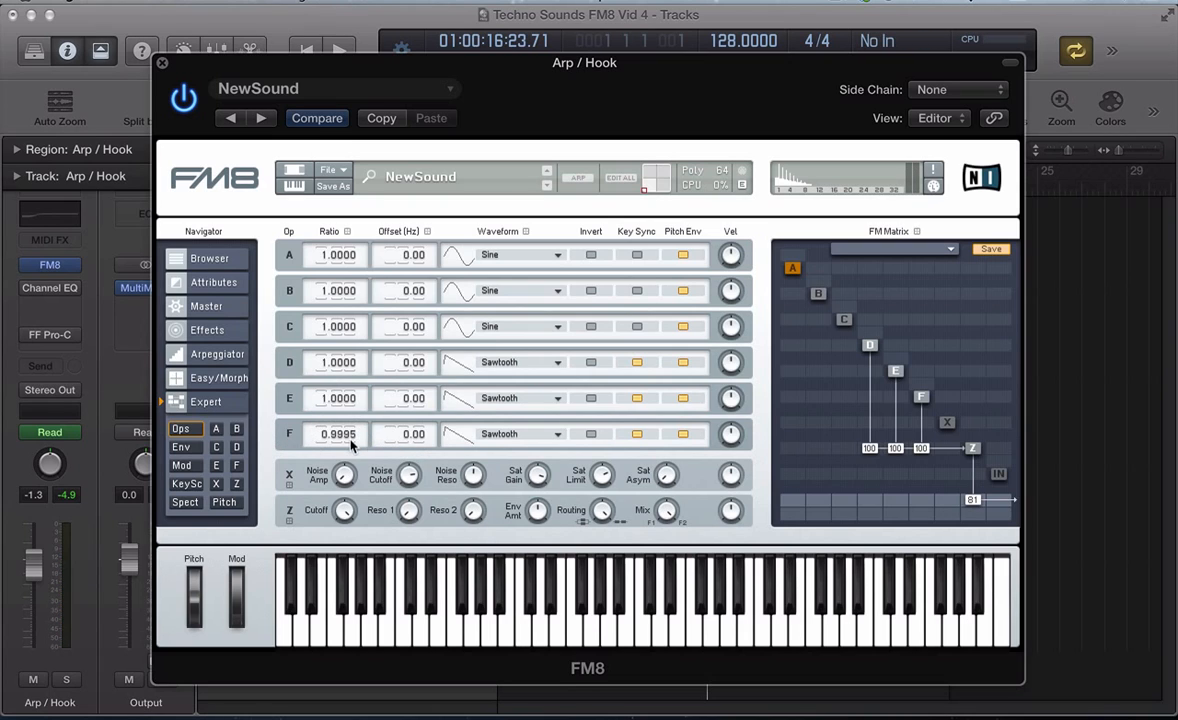
Step: Detune the operator ratios to 1.0003 for E, 1.0006 for D and 0.9997 for F
drag(351, 402, 357, 399)
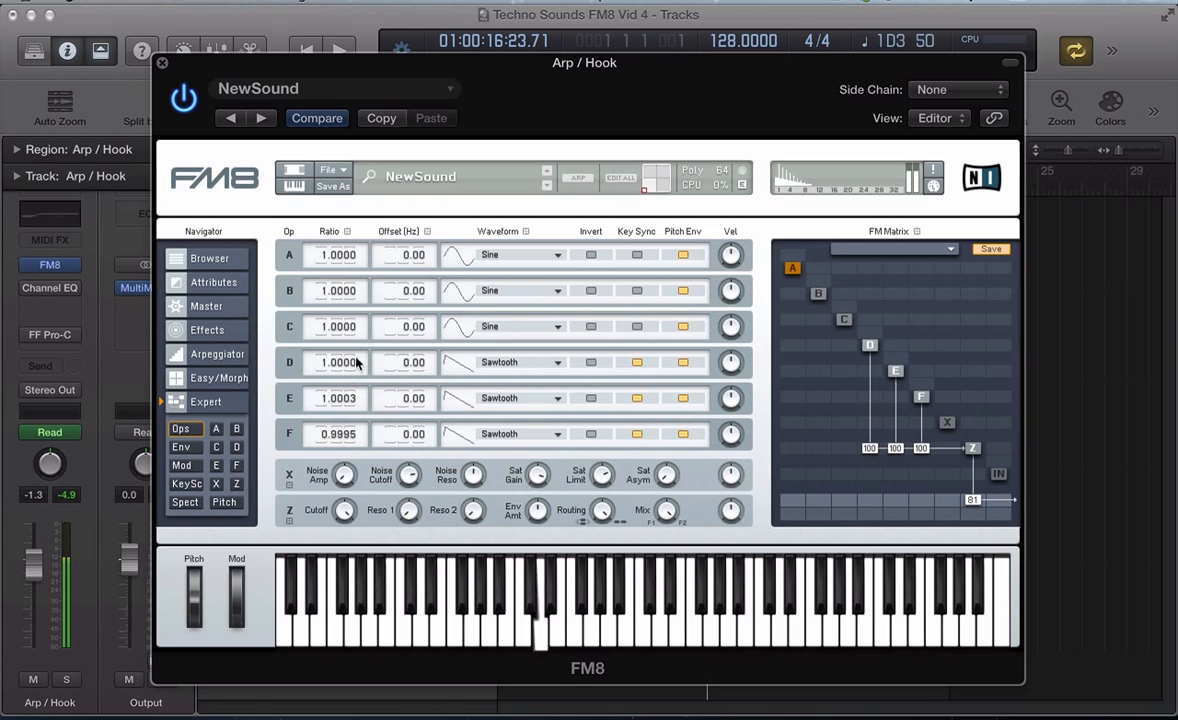
drag(357, 362, 360, 358)
drag(358, 435, 358, 439)
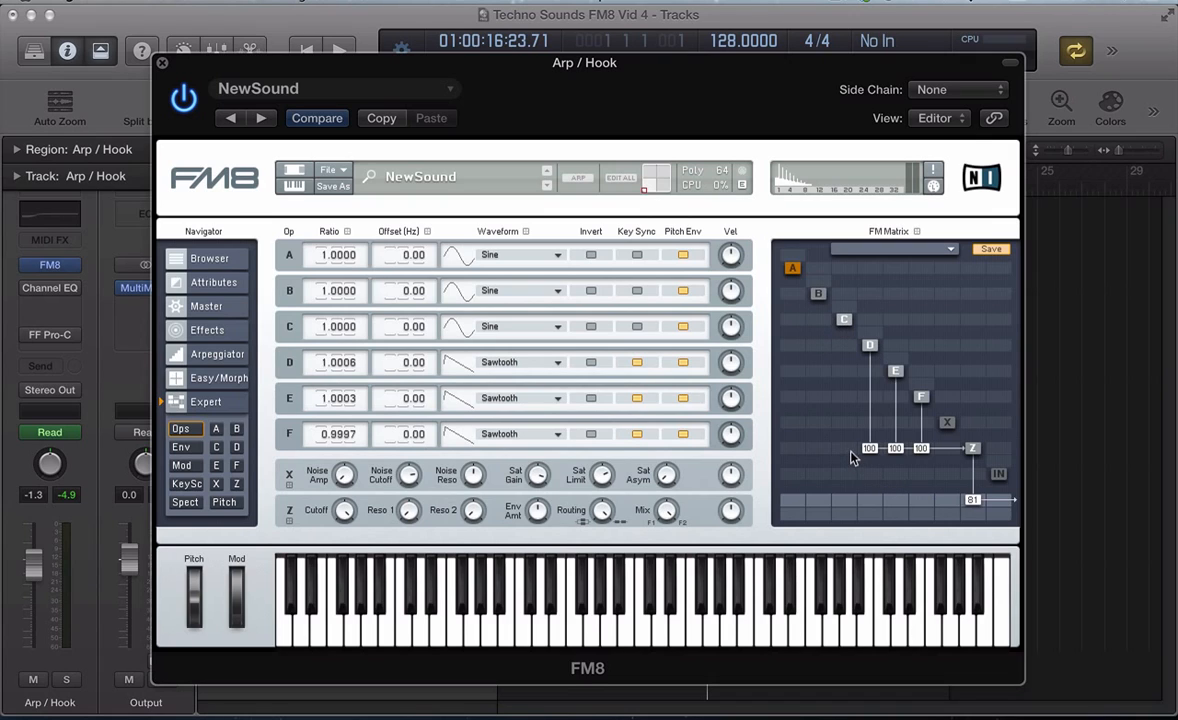
Step: Route operator C into filter Z at 80 and give it a Sawtooth waveform with a ratio of 1.2000
drag(844, 449, 846, 453)
click(500, 326)
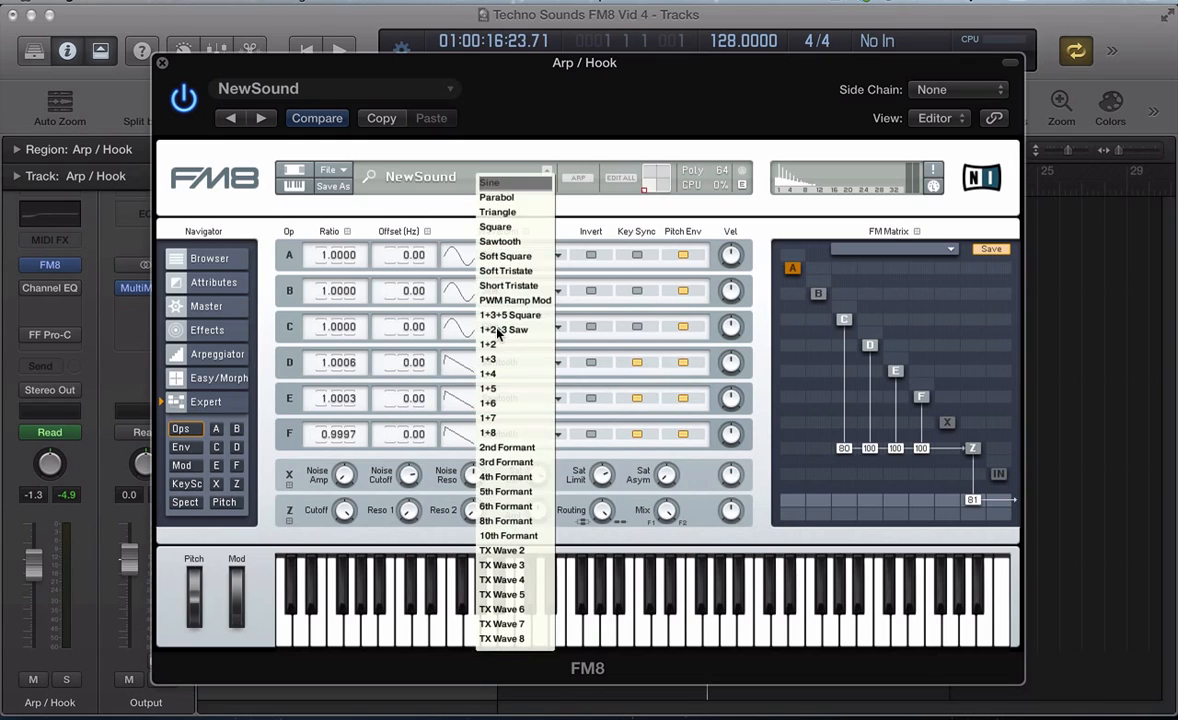
click(468, 230)
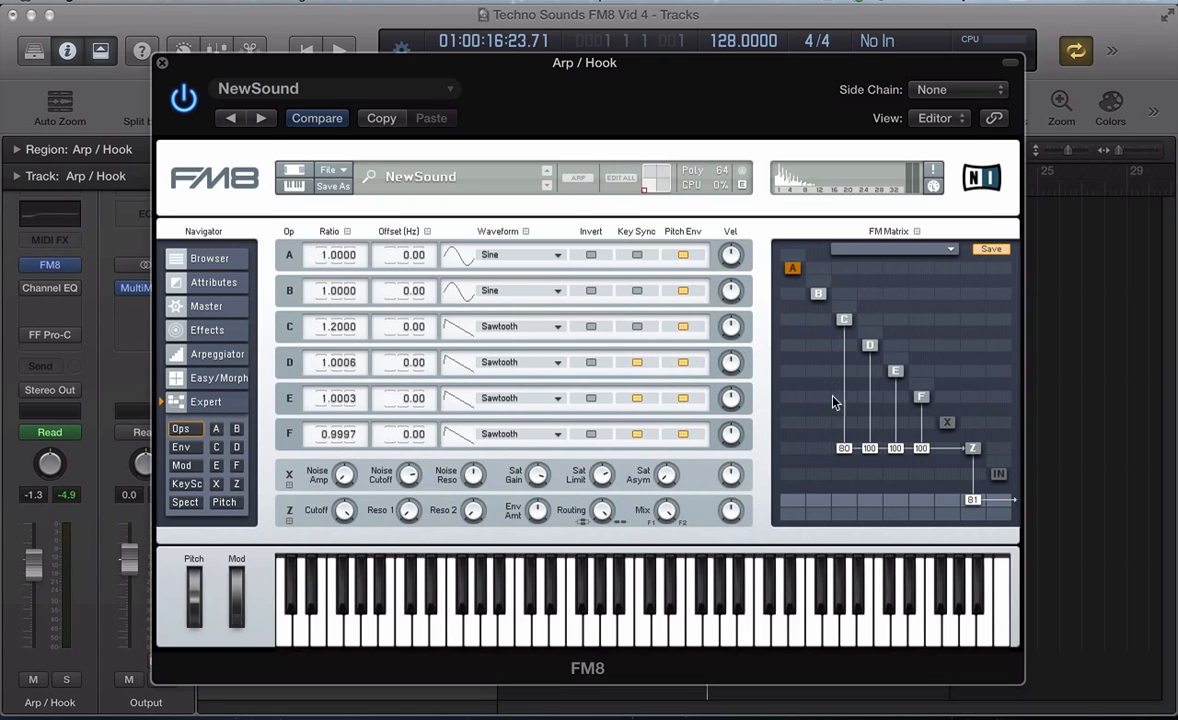
Step: Route operator B into filter Z at 100, with a ratio of 0.25, a Square waveform and Key Sync on
click(818, 448)
double_click(340, 291)
text(.25)
key(Return)
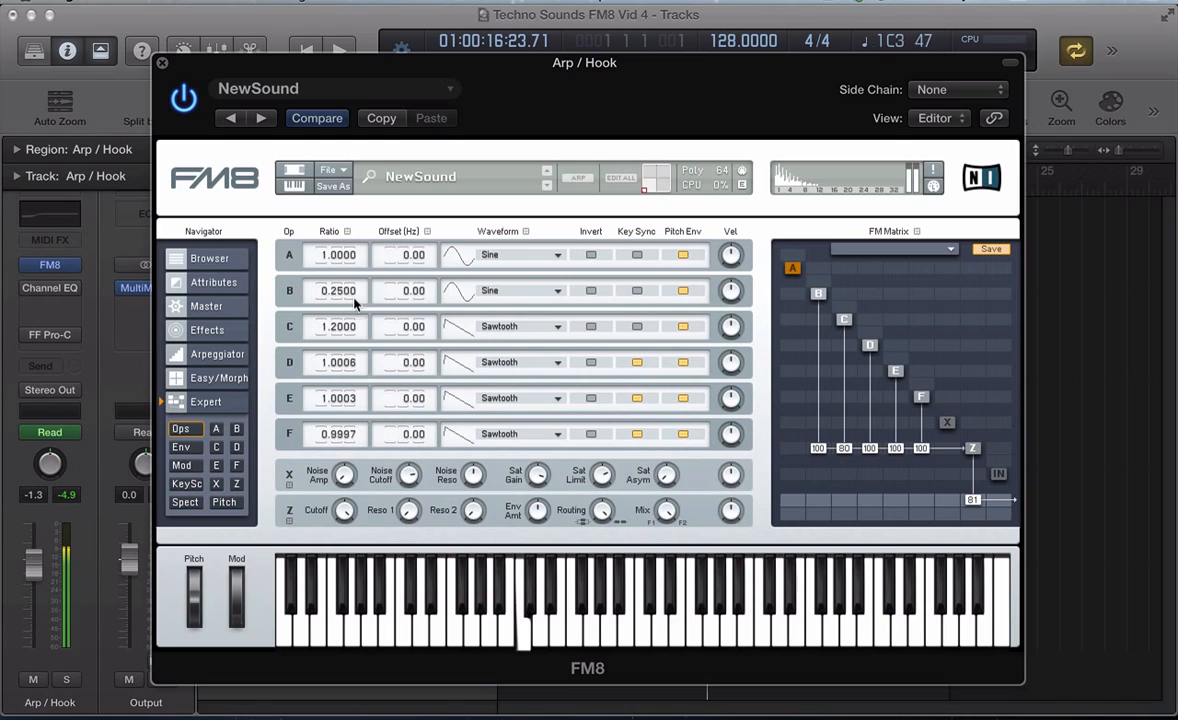
click(509, 291)
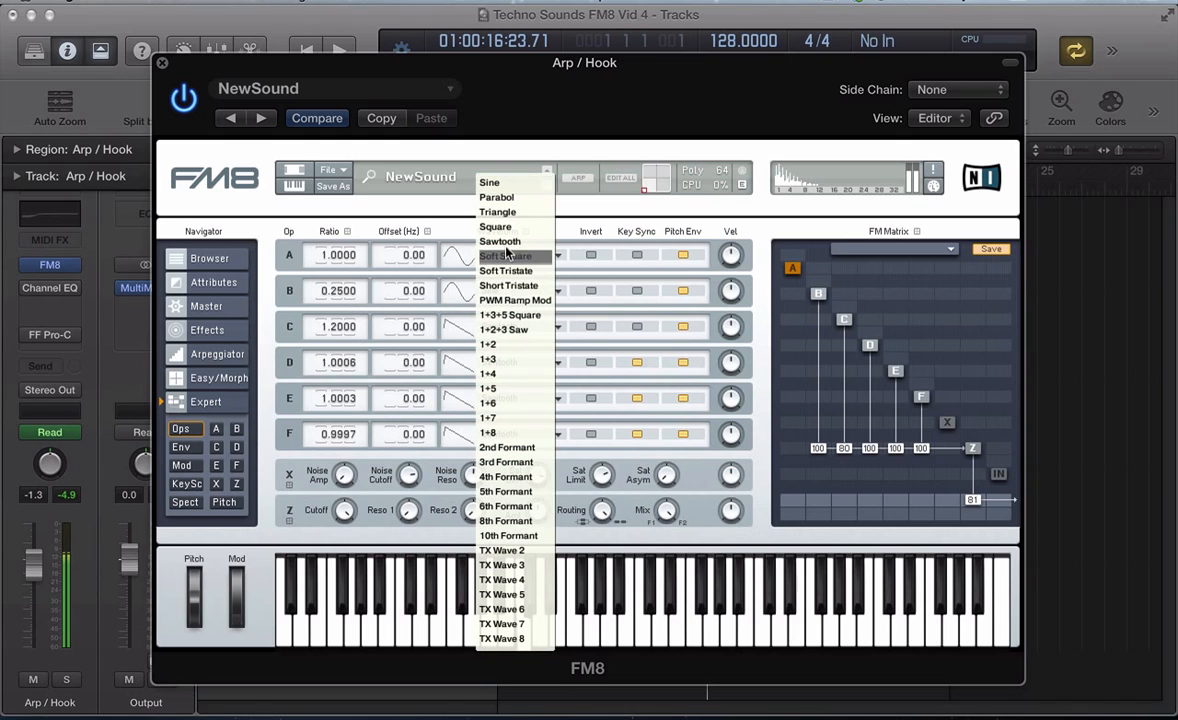
click(506, 227)
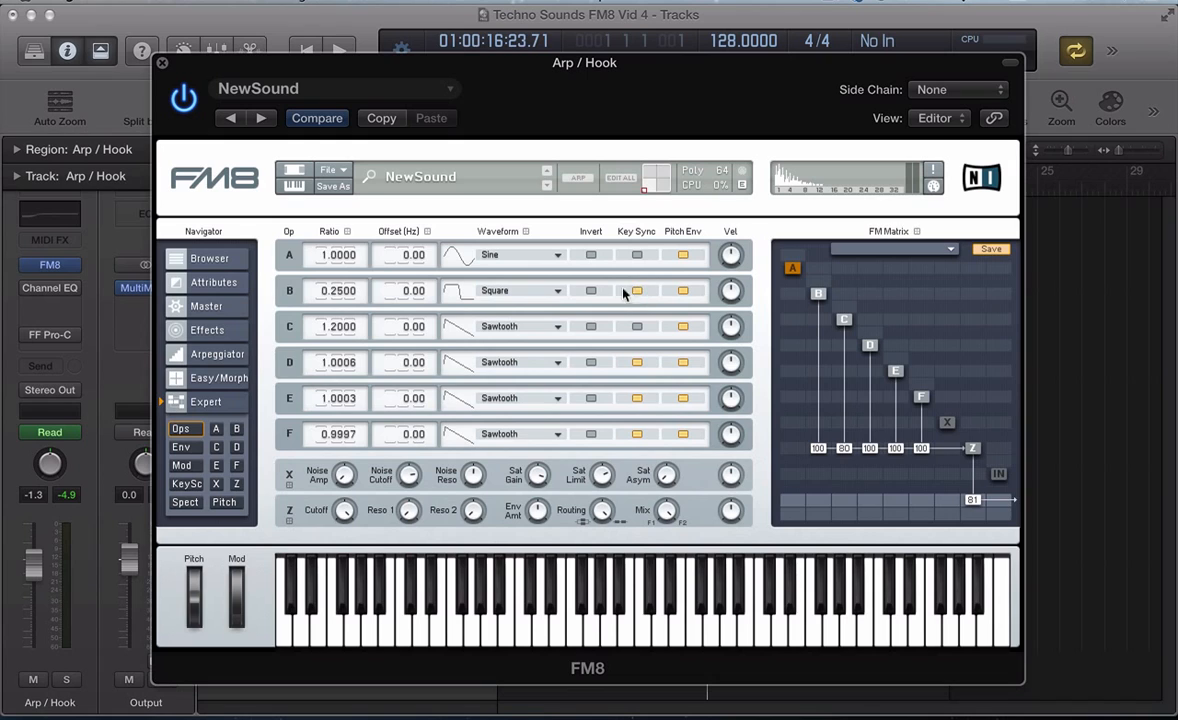
Step: Give operator A a Sawtooth waveform and a ratio of 0.5, and route it into filter Z at 100
click(485, 255)
click(498, 242)
click(340, 258)
text(.5)
key(Return)
drag(792, 448, 793, 432)
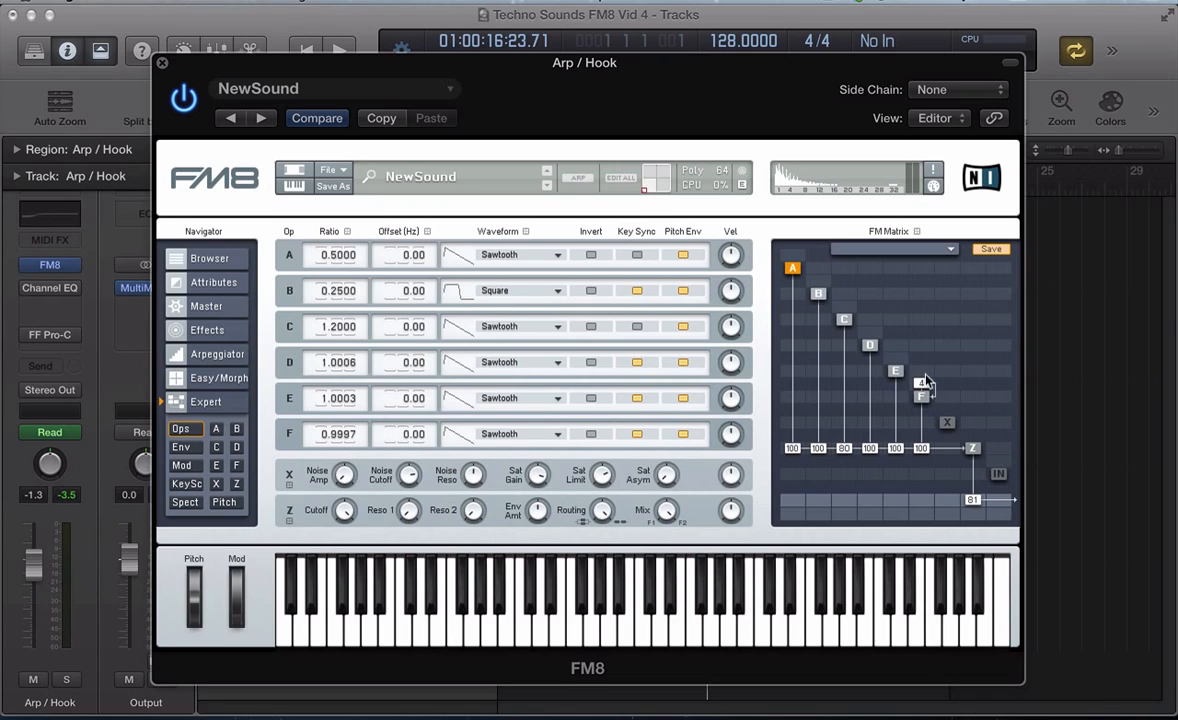
Step: Add self-feedback to the operators in the FM matrix: F 17, E 11, D 15, C 24, B 16 and A 17
drag(926, 381, 869, 320)
drag(823, 284, 803, 247)
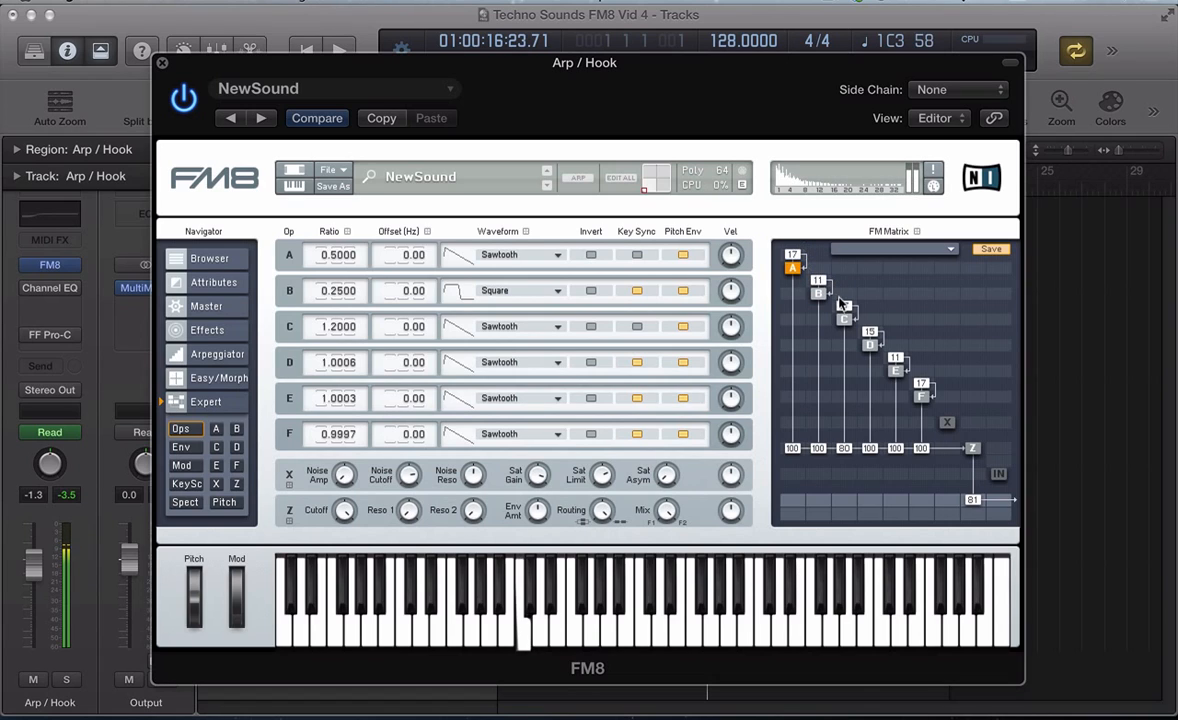
mouse_move(825, 289)
mouse_down()
mouse_move(846, 298)
mouse_move(829, 281)
mouse_up()
Step: In the Master settings, set Unison to 2 voices with Detune at 60 and Pan at 63
click(214, 307)
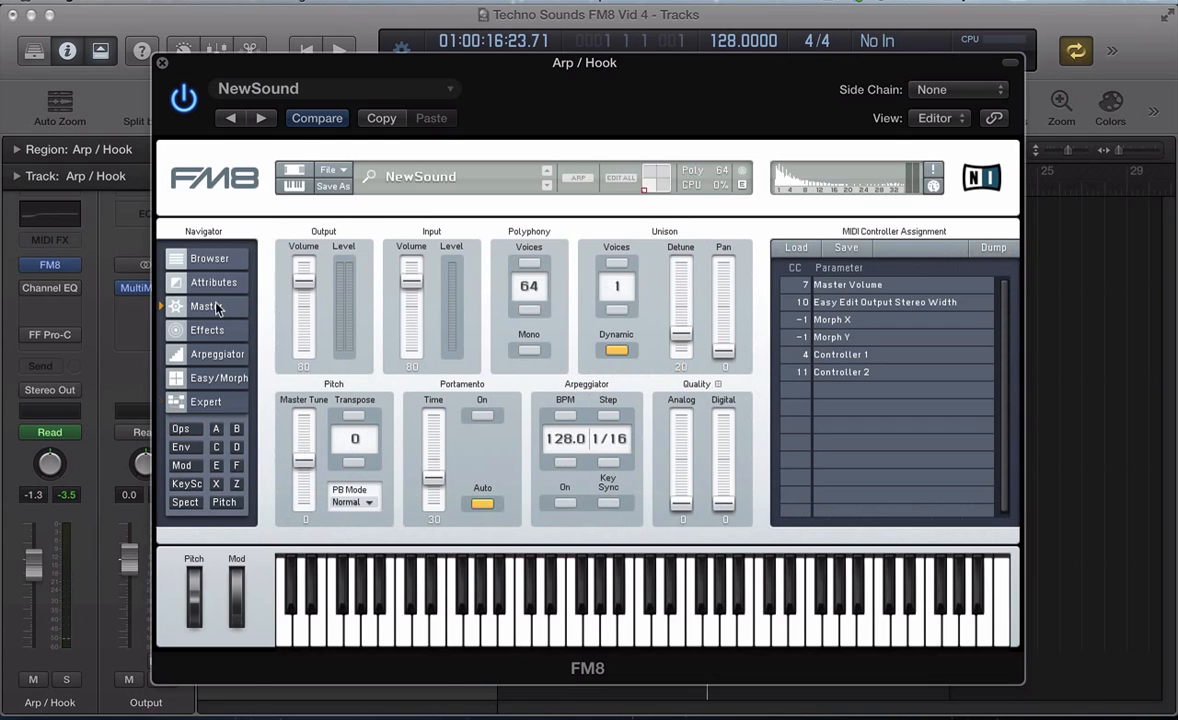
click(617, 262)
drag(676, 346, 686, 297)
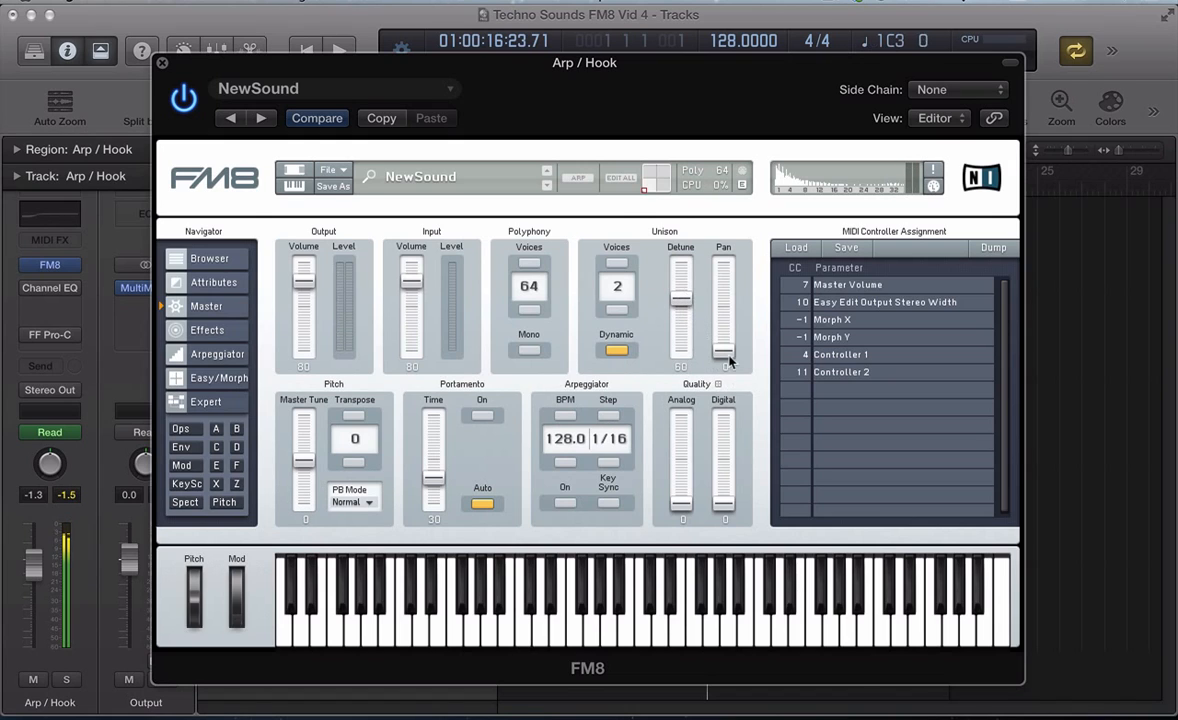
drag(724, 352, 735, 287)
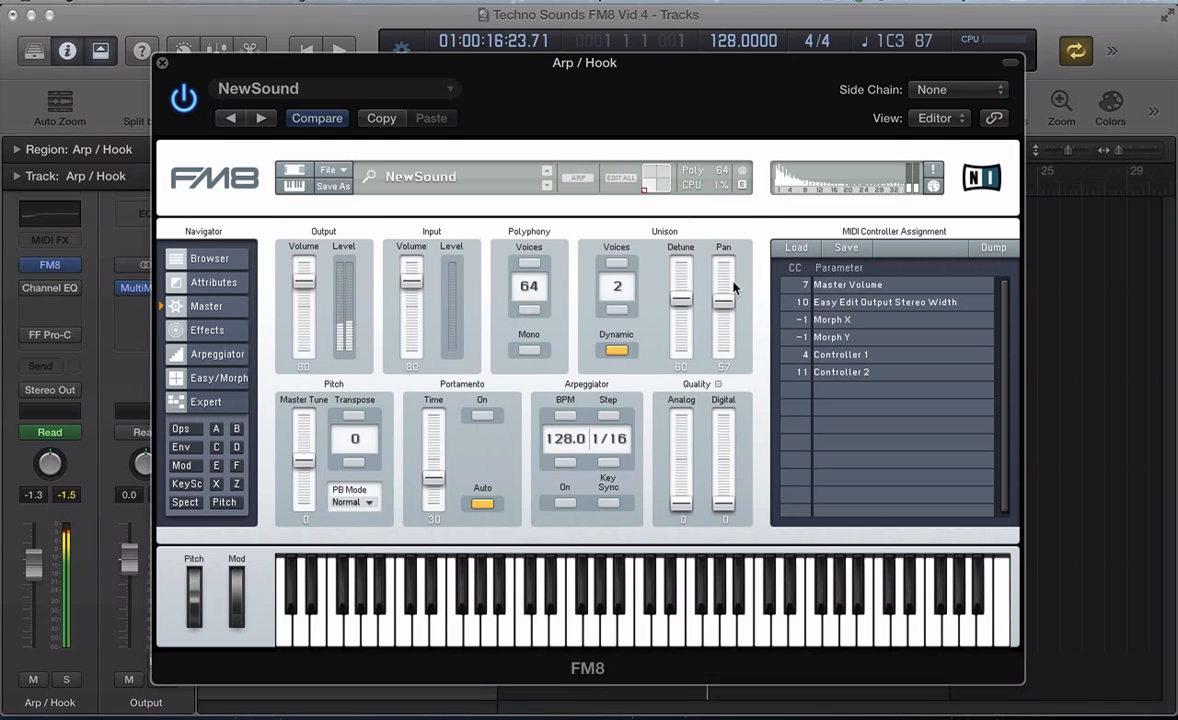
drag(732, 308, 732, 302)
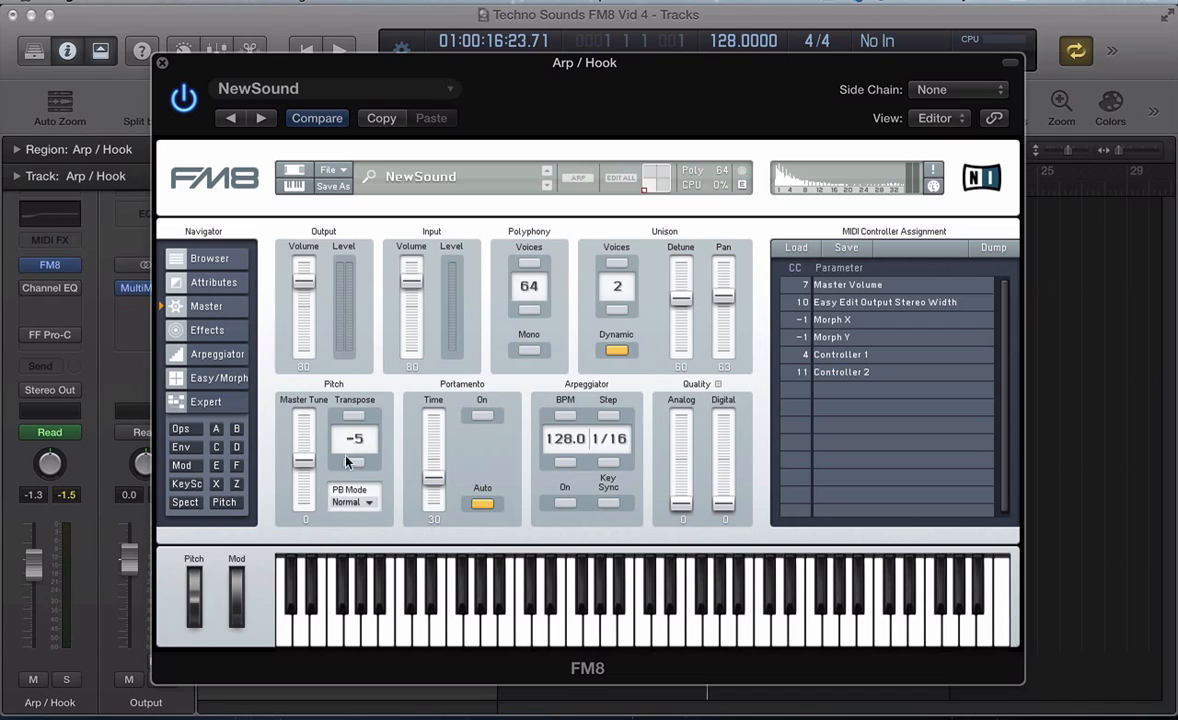
Step: Transpose the sound by -12 and set Analog quality to 64 and Digital quality to 95
drag(346, 457, 346, 481)
drag(684, 500, 689, 438)
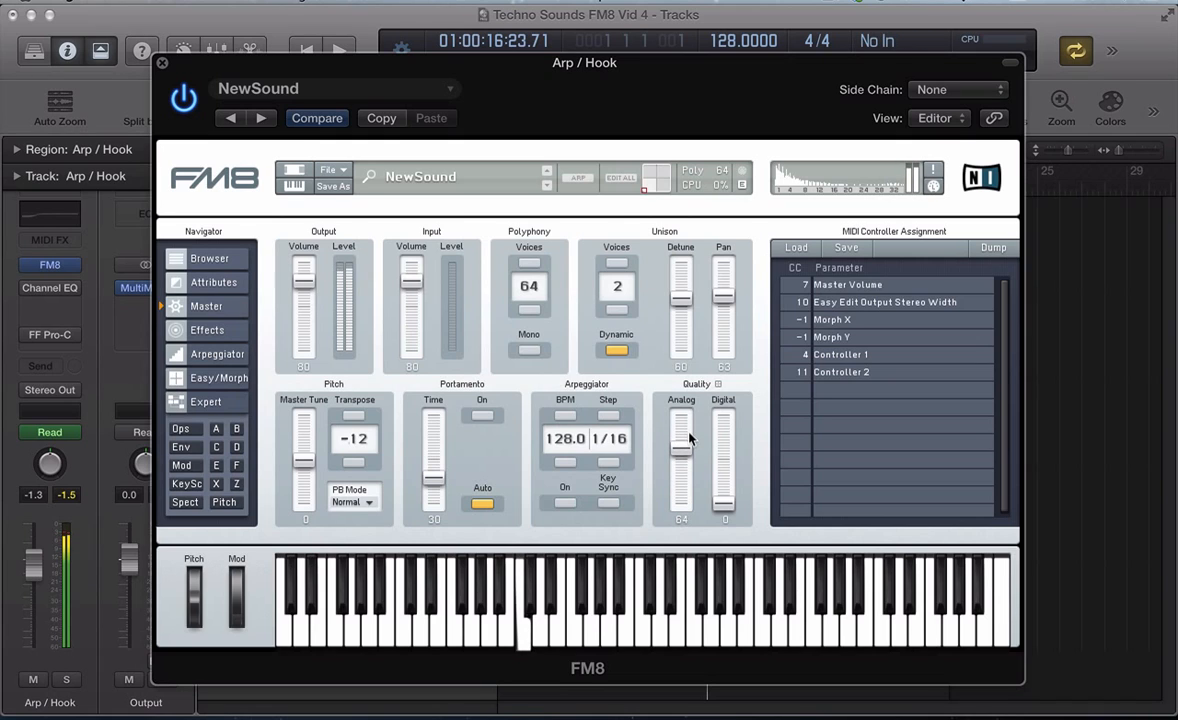
drag(722, 503, 733, 399)
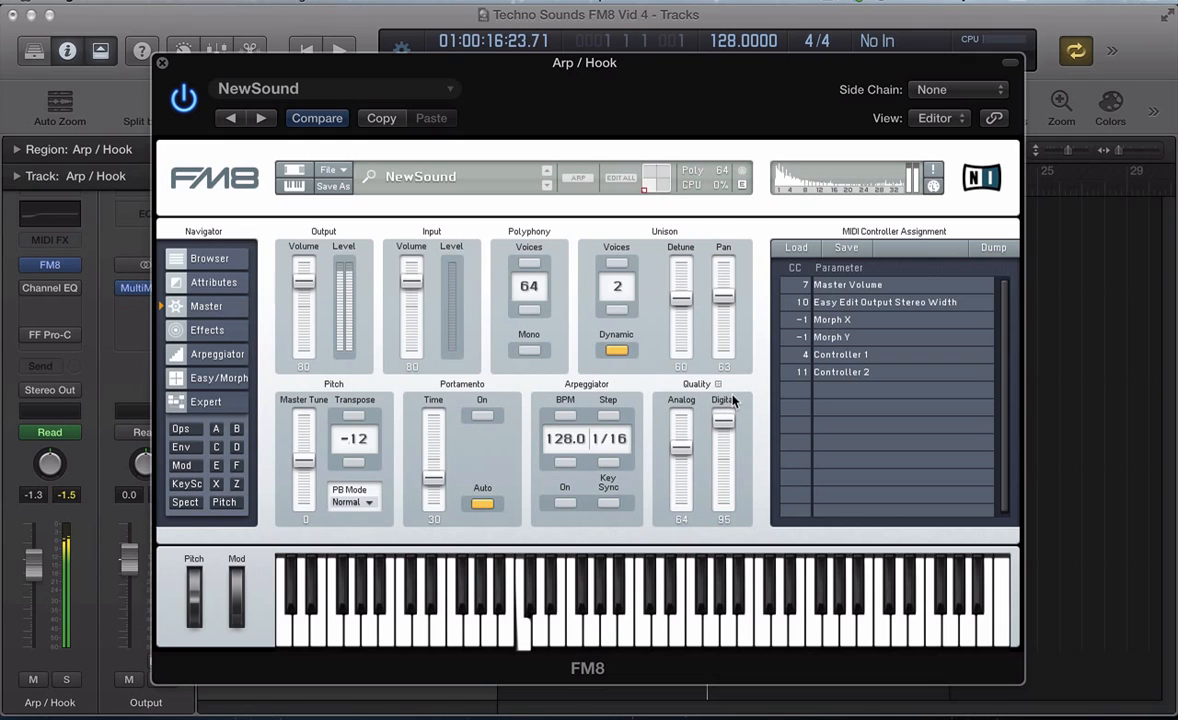
Step: Show the Arp / Hook track's automation and delete all of it, including the filter cutoff curve
click(197, 358)
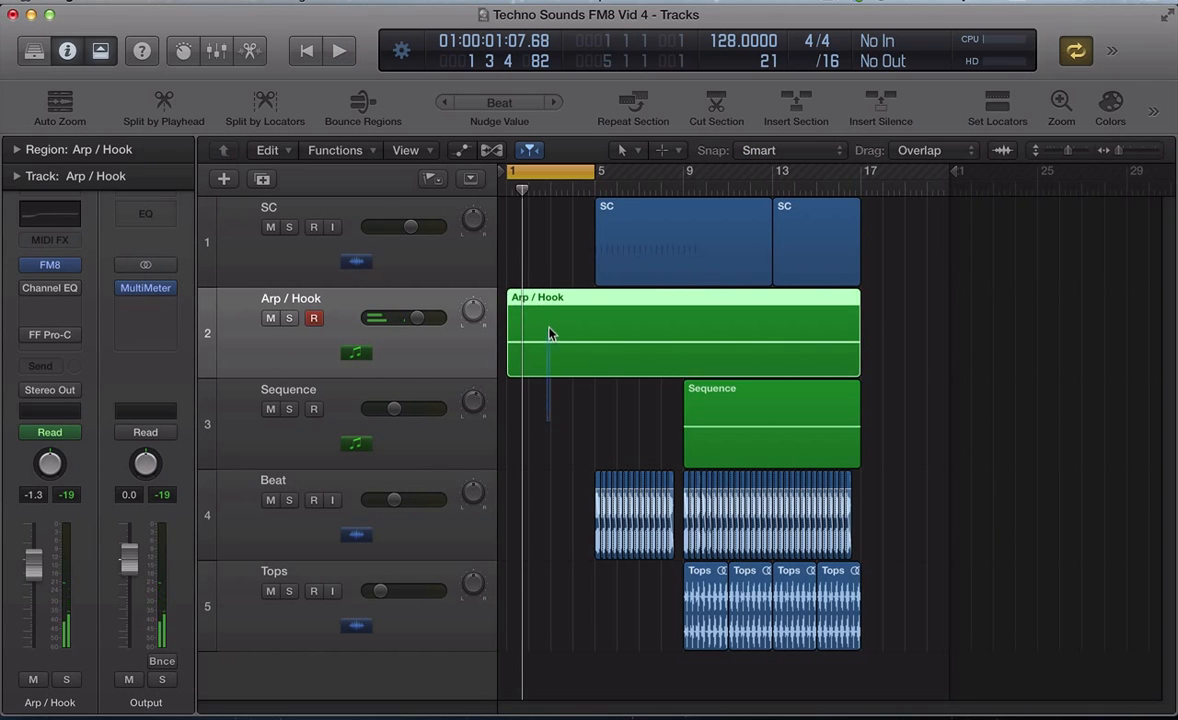
key(a)
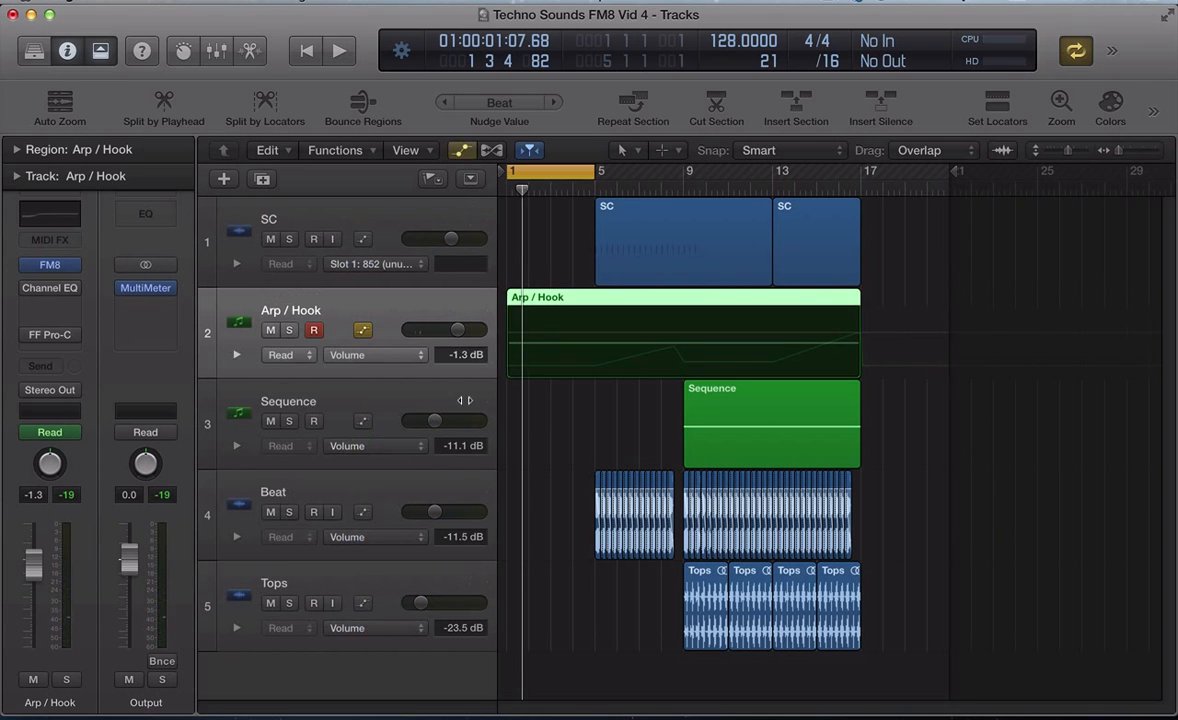
click(236, 355)
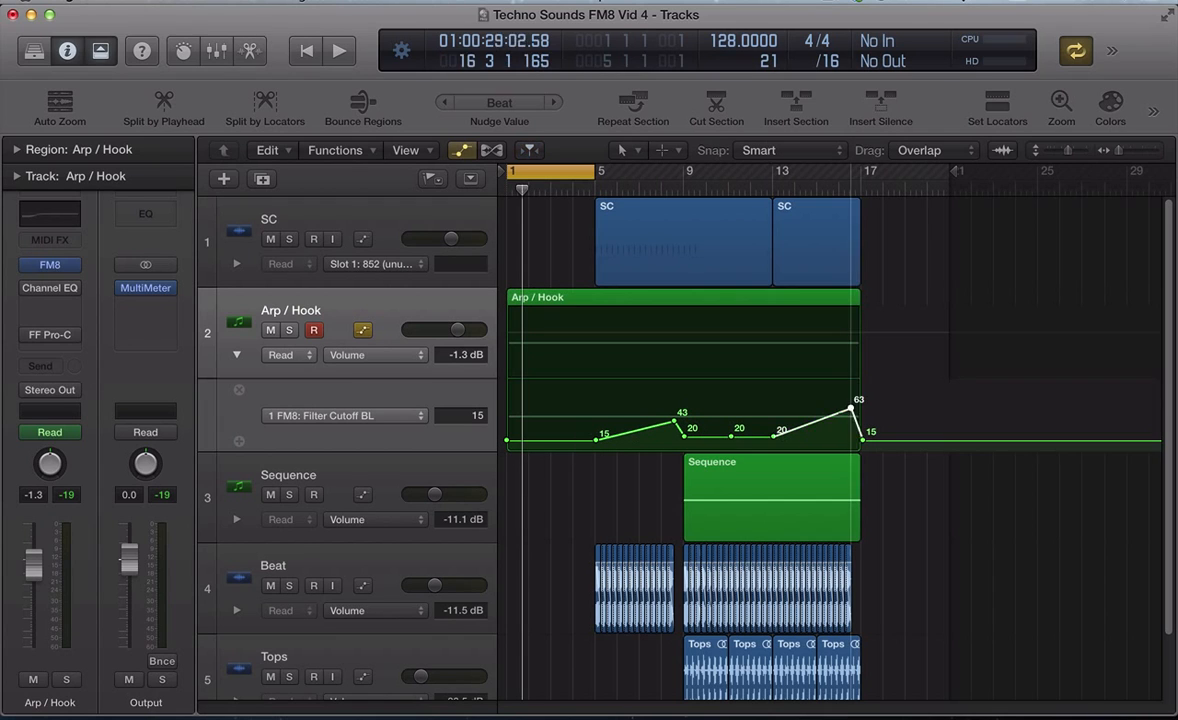
drag(858, 409, 815, 431)
key(ctrl+super+BackSpace)
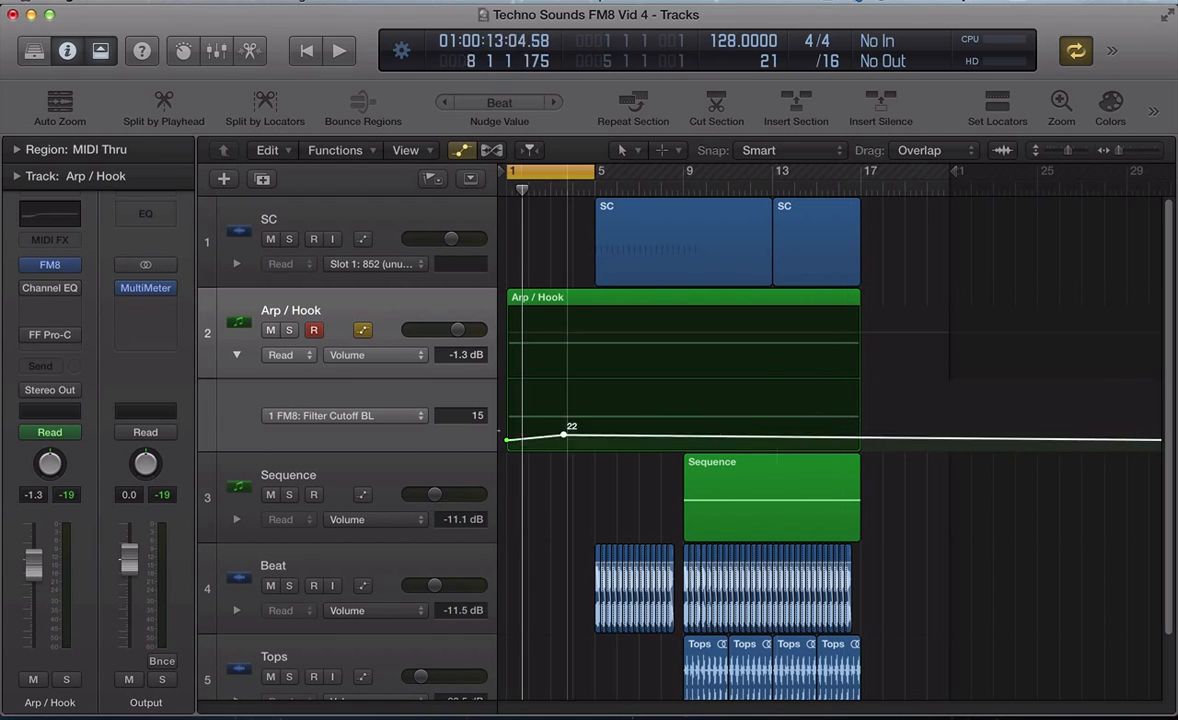
right_click(345, 299)
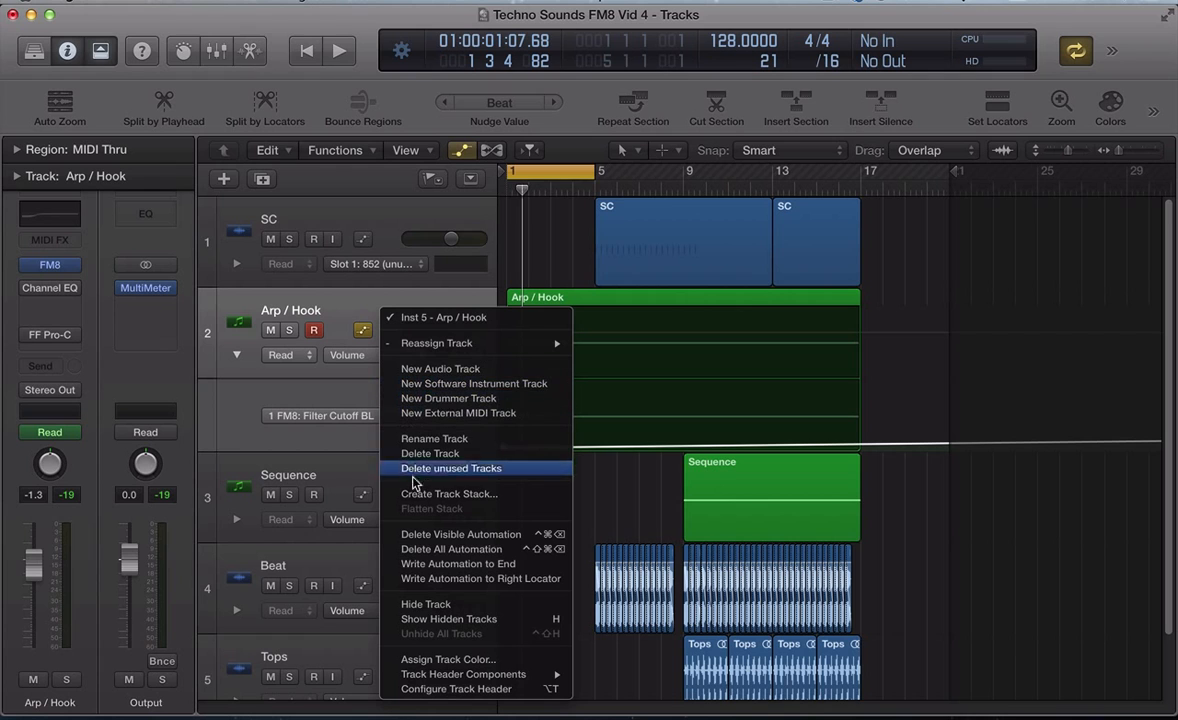
click(419, 551)
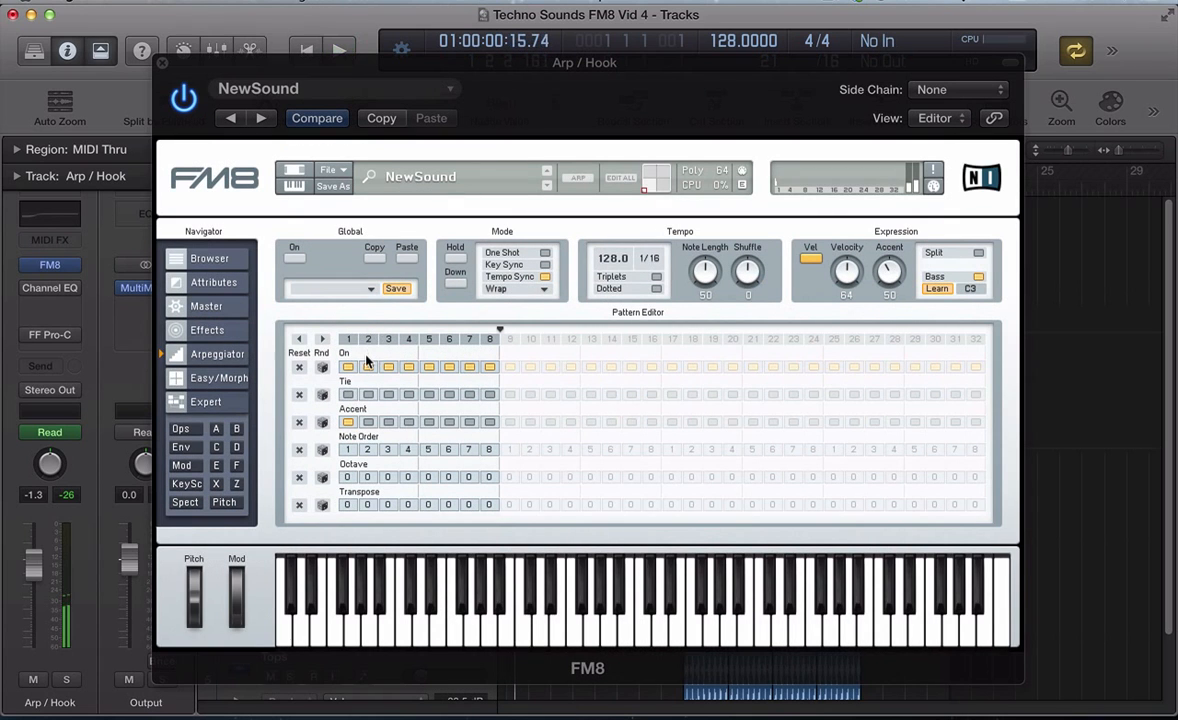
Step: Set the filter 1 cutoff of operator Z in FM8 to 100
click(236, 483)
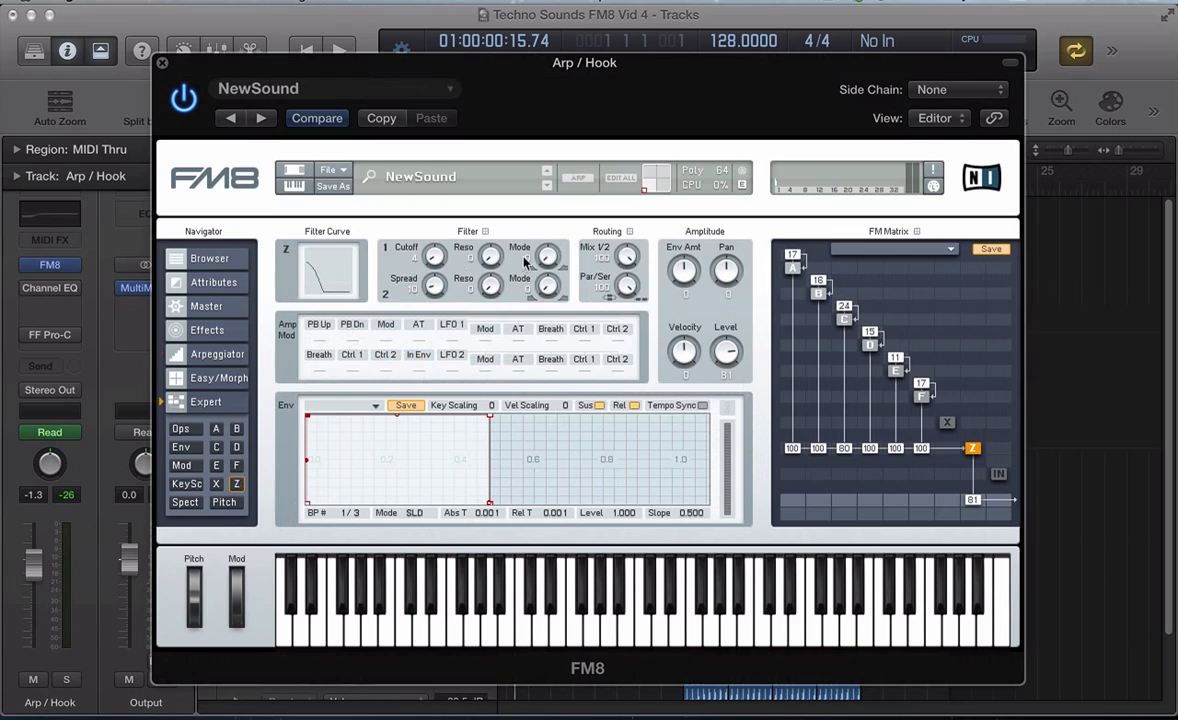
double_click(433, 261)
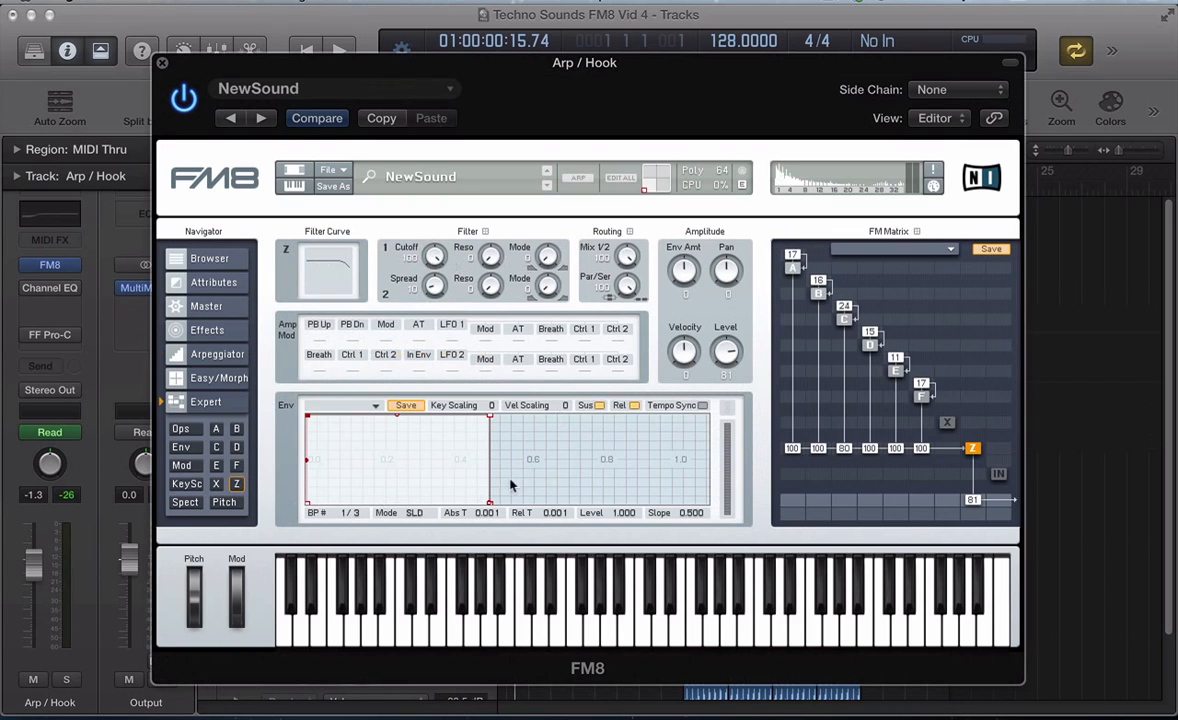
Step: Switch on the FM8 arpeggiator and play the loop to hear the pattern
click(185, 355)
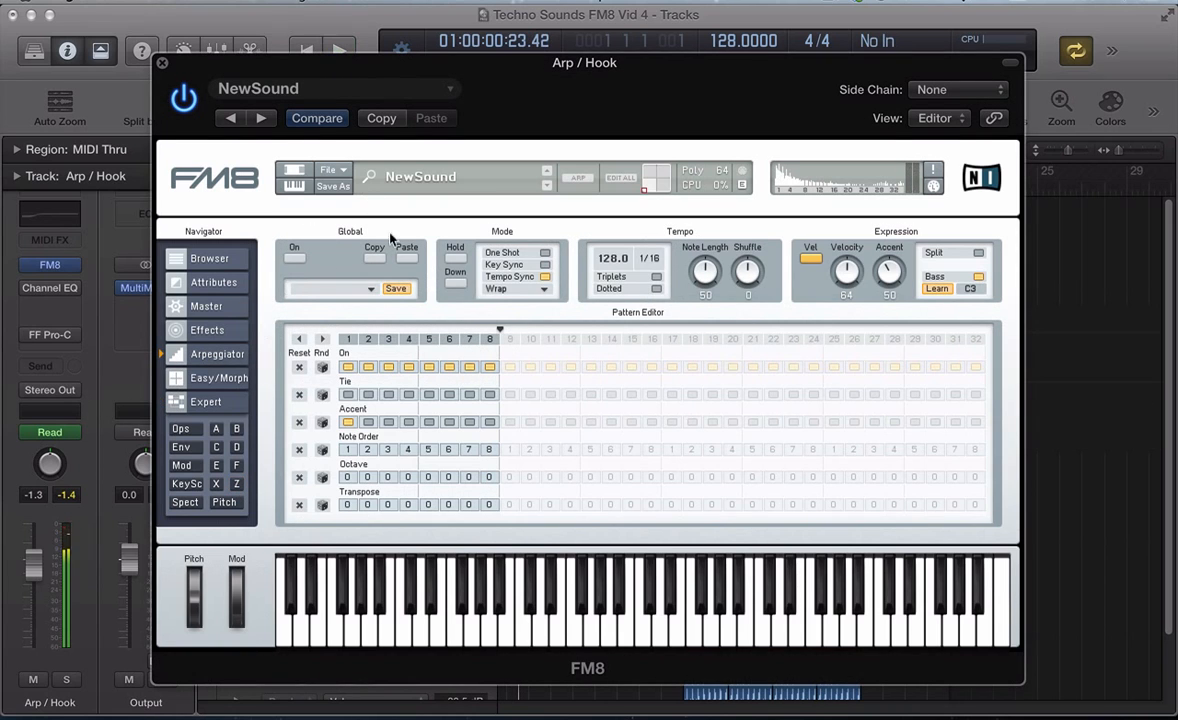
click(294, 258)
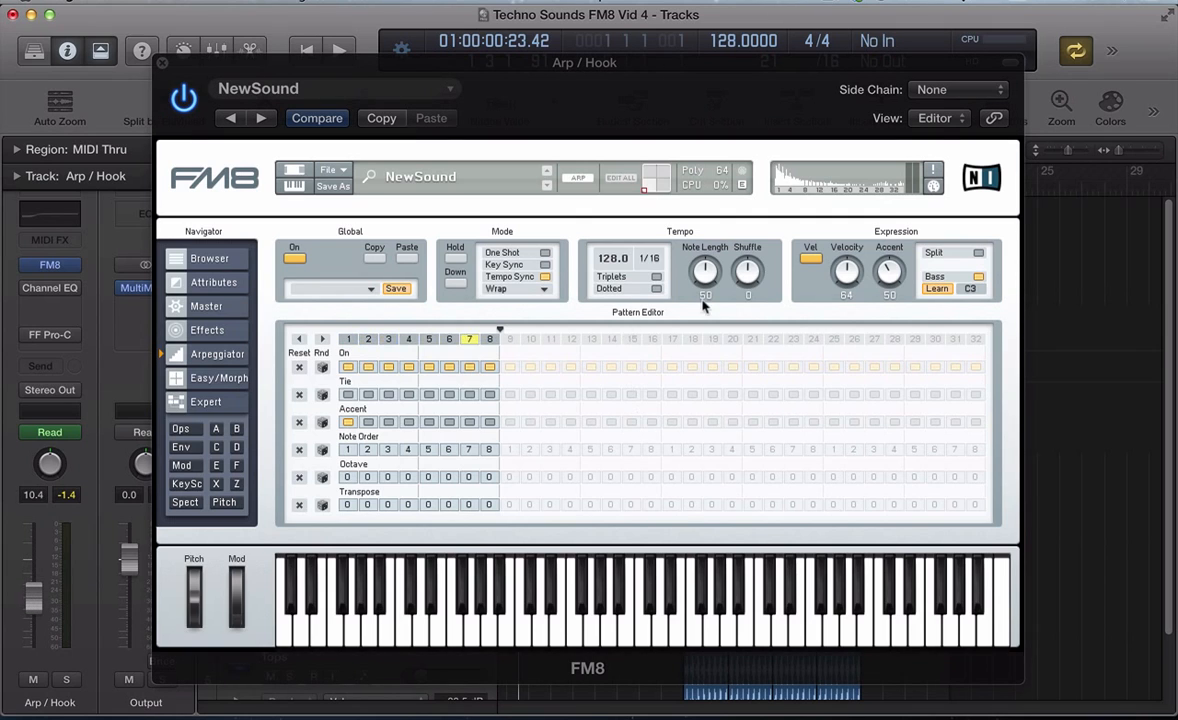
key(space)
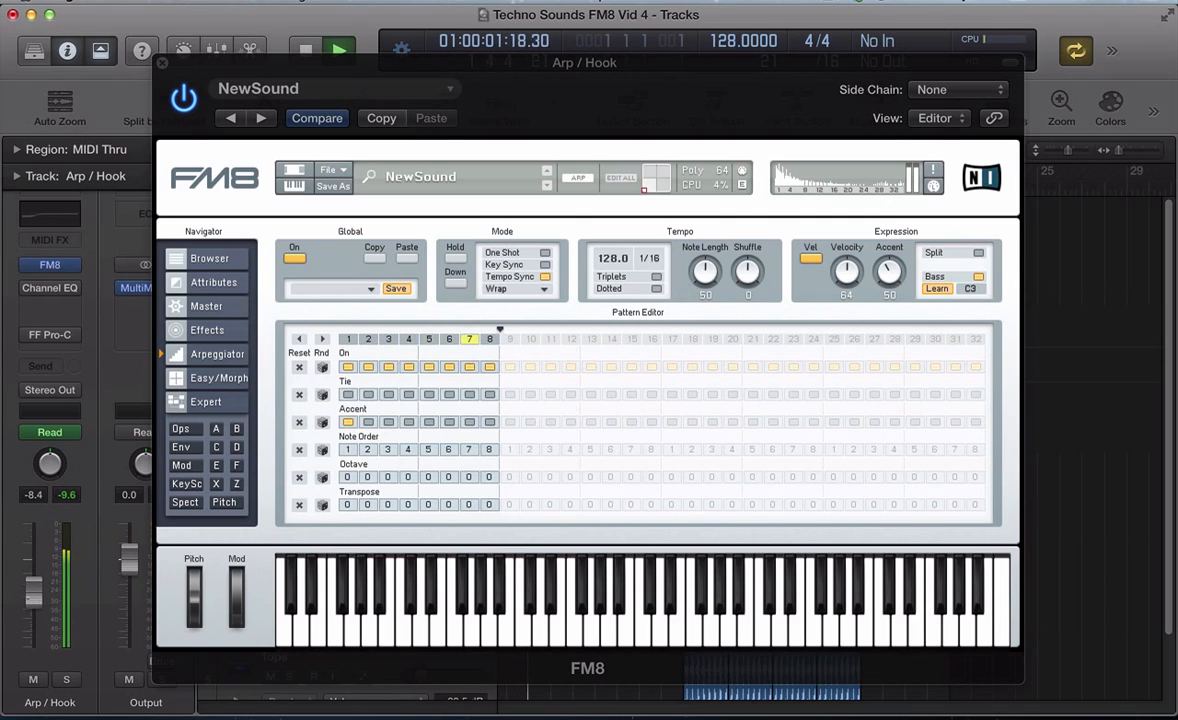
Step: Extend the arpeggiator pattern to 16 steps with Note Length 100 and Key Sync on, and audition the loop
key(space)
drag(500, 331, 661, 331)
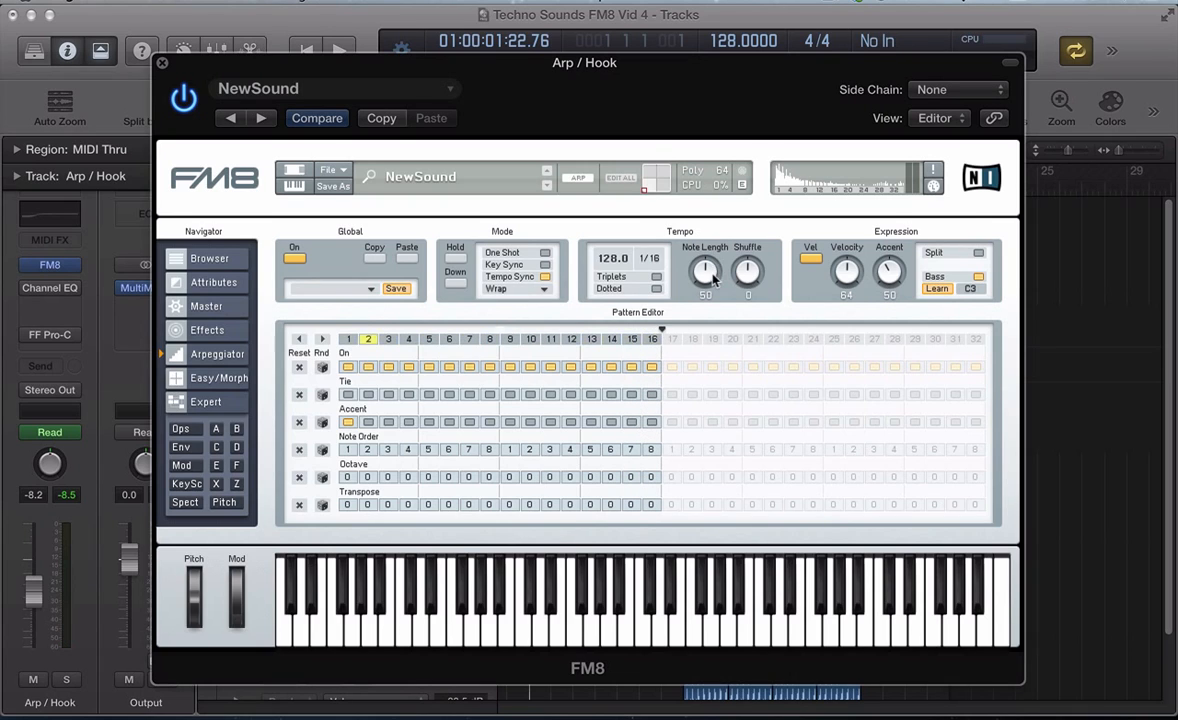
drag(705, 272, 705, 222)
key(space)
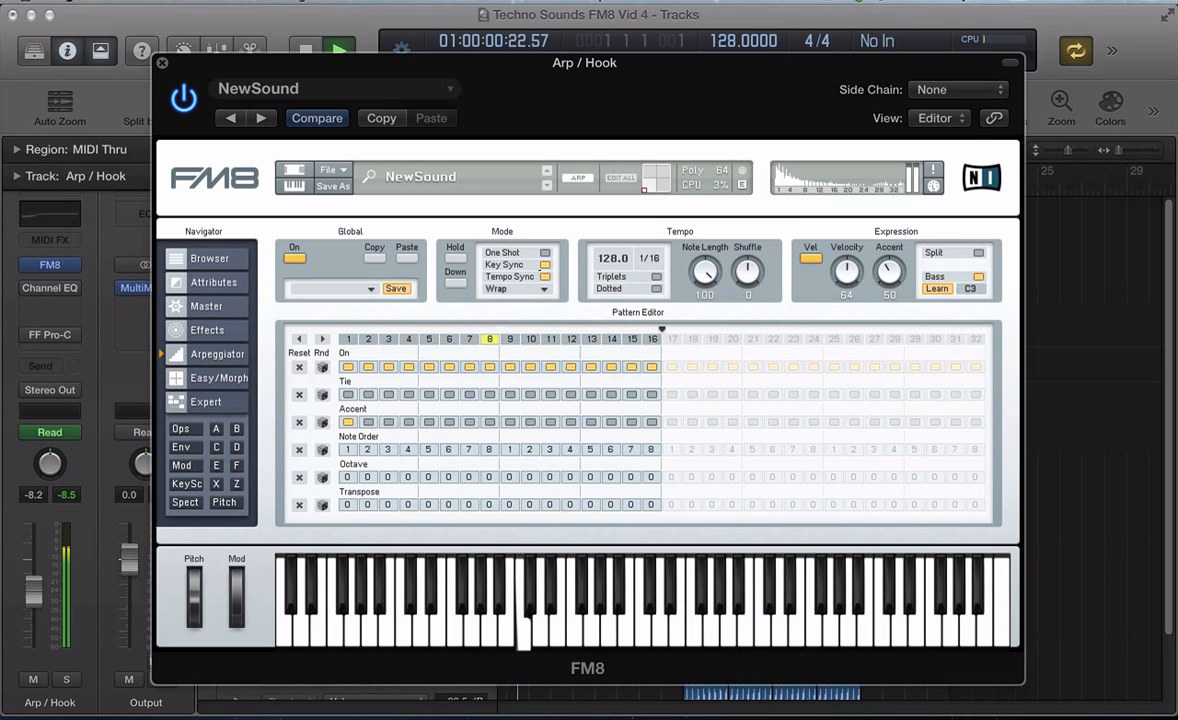
key(space)
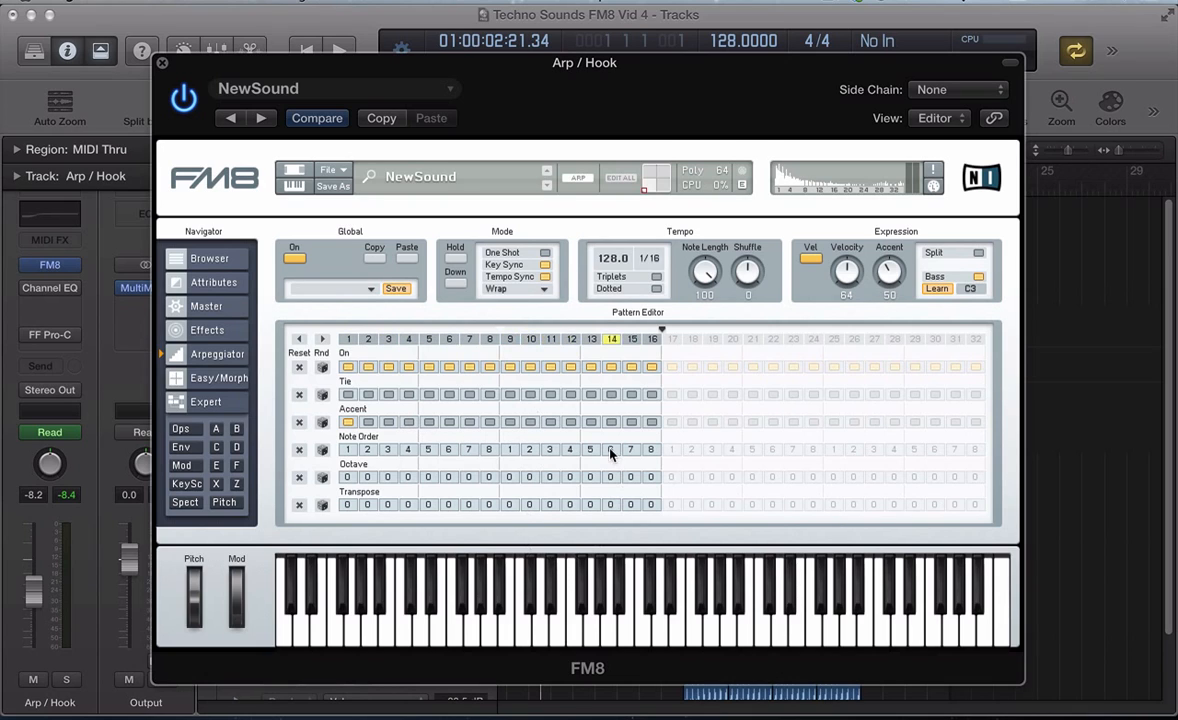
Step: Set the arpeggiator's Transpose values to 3, 5, 7 and 3 on steps 10, 12, 14 and 15, and audition the pattern
click(529, 477)
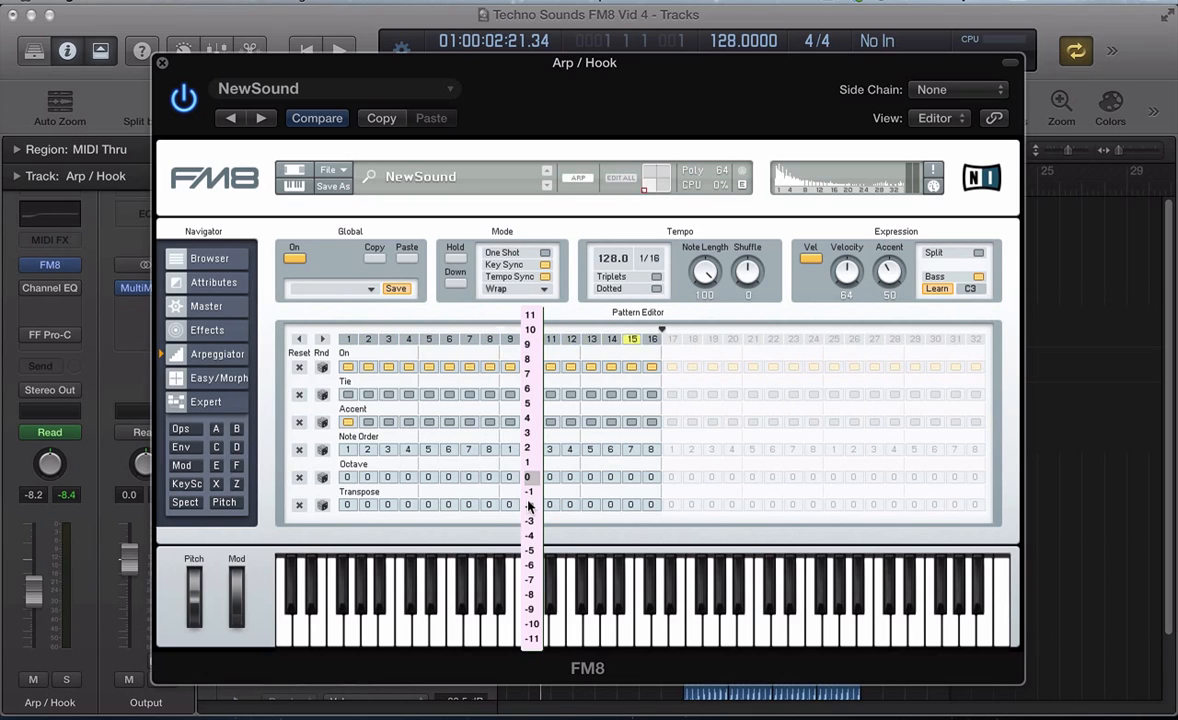
click(531, 433)
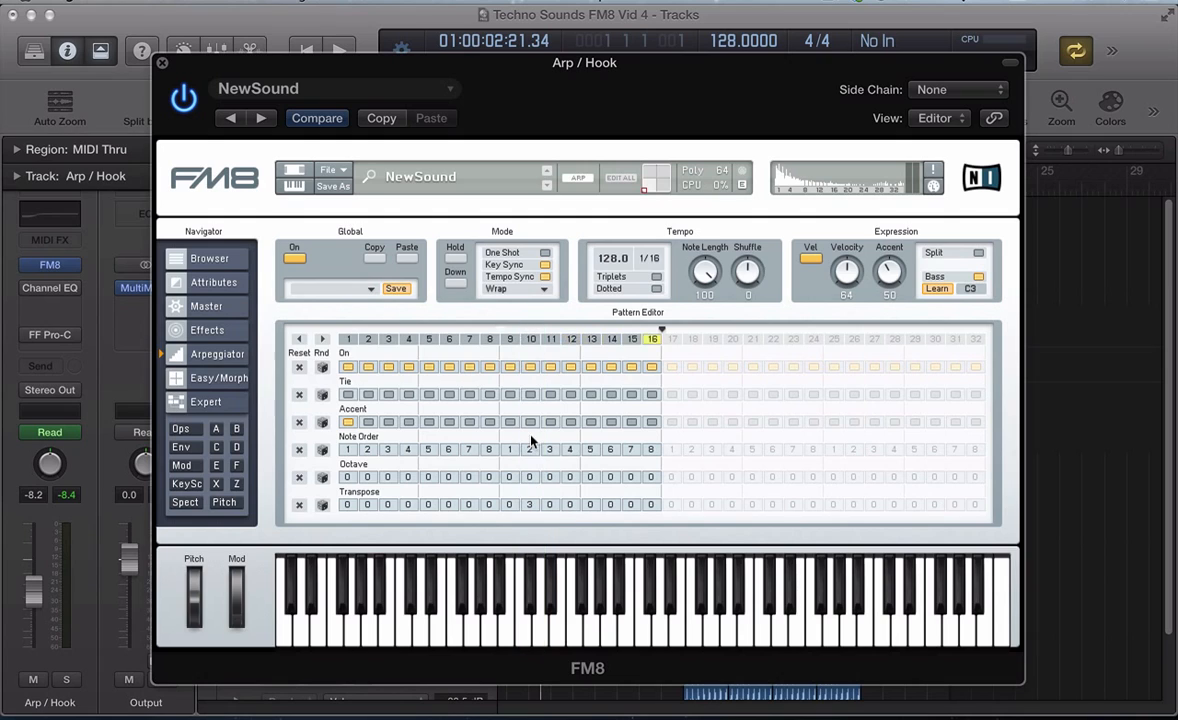
click(570, 505)
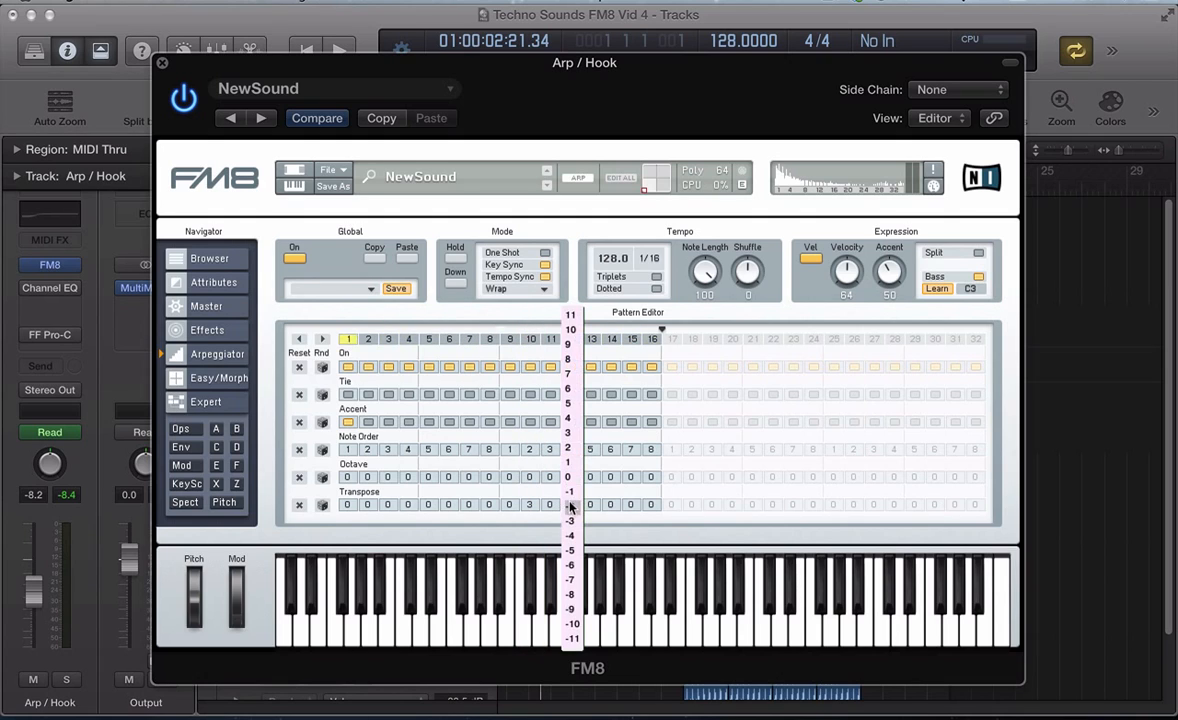
click(575, 405)
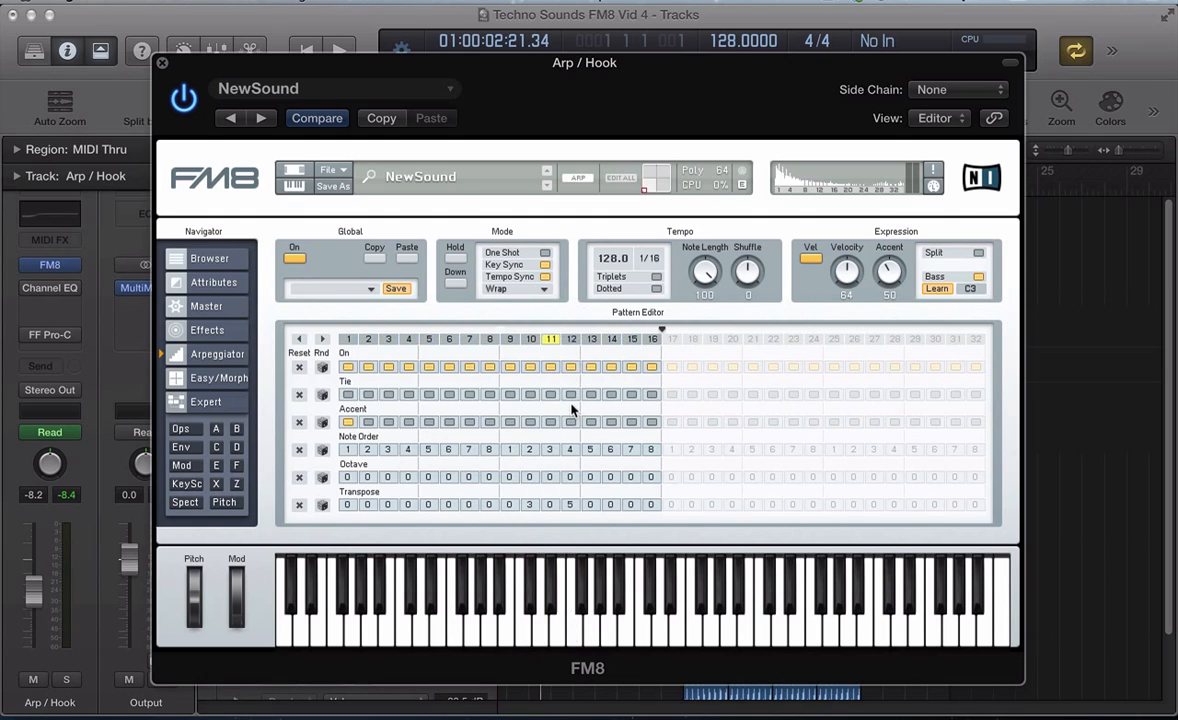
click(608, 505)
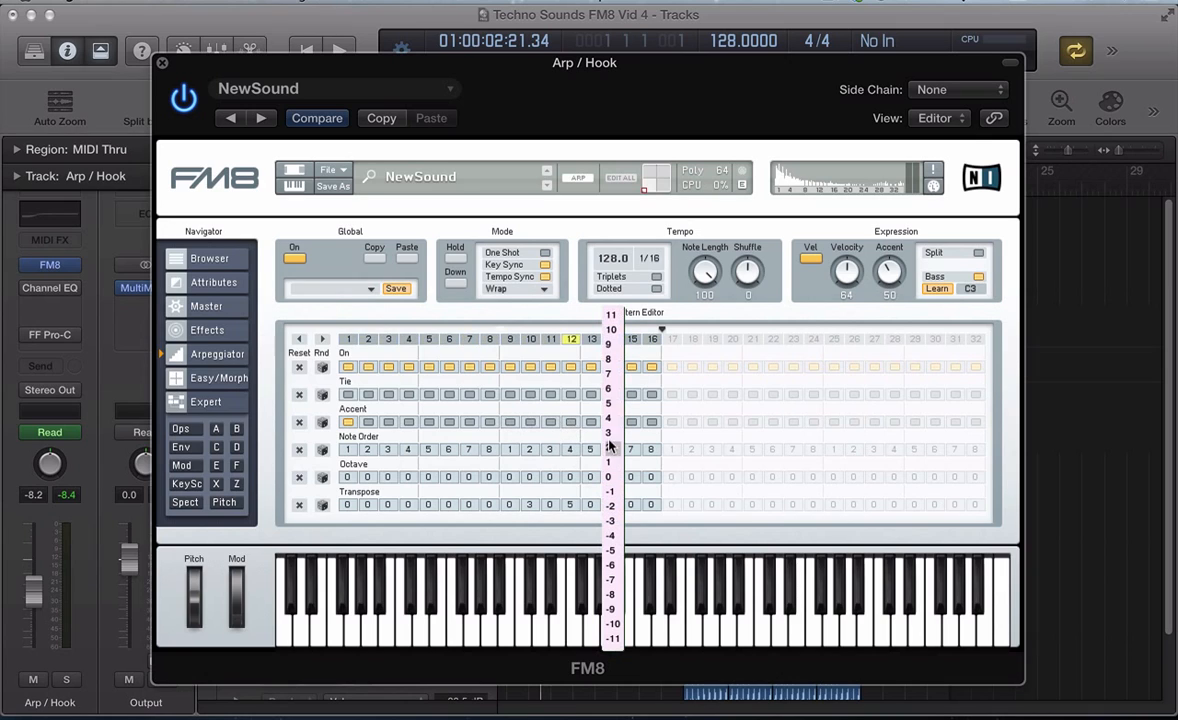
click(608, 373)
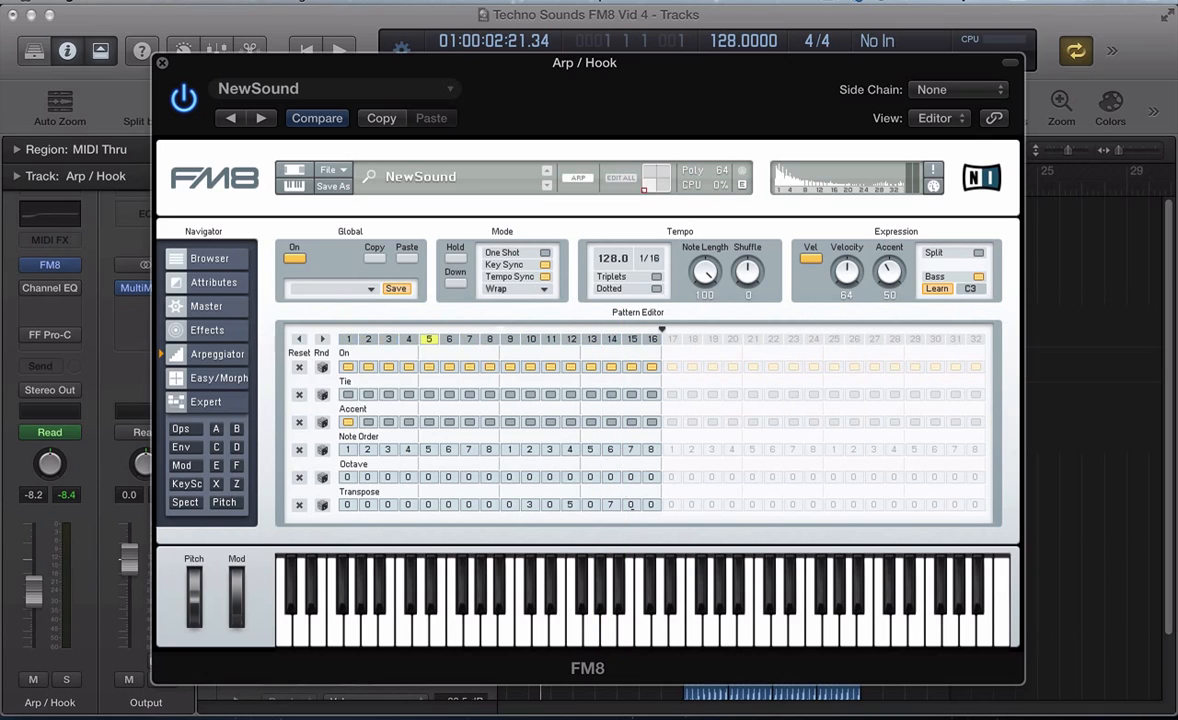
click(631, 505)
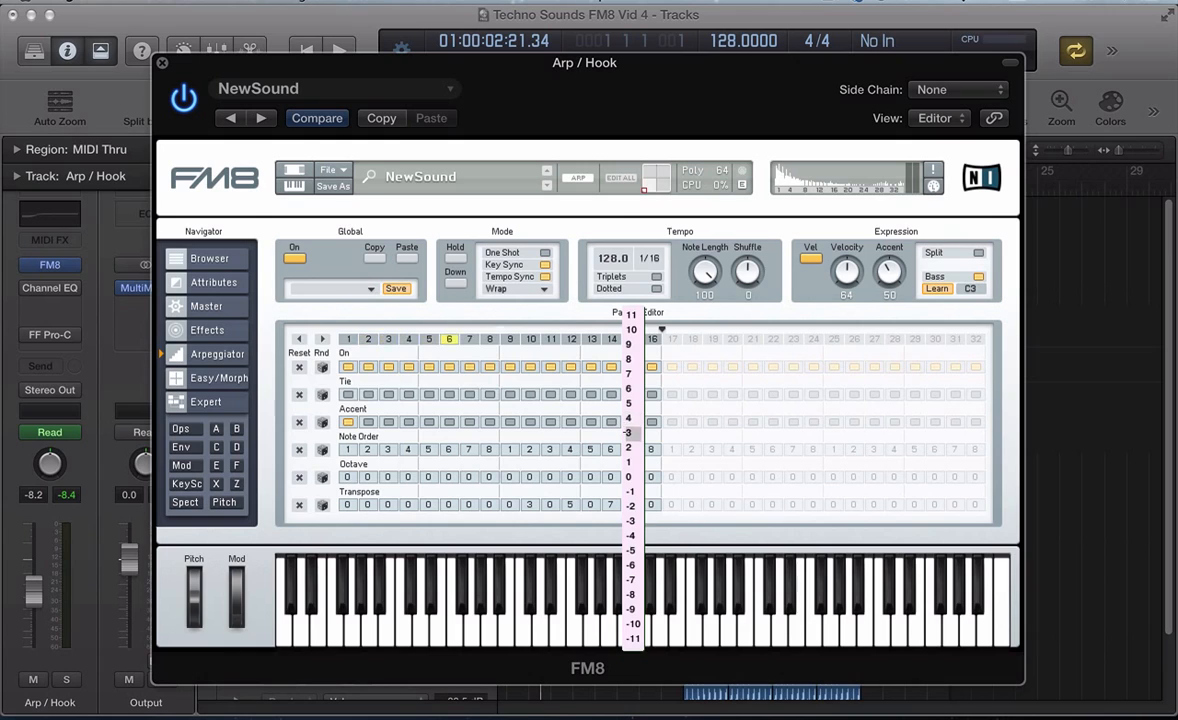
click(627, 435)
key(space)
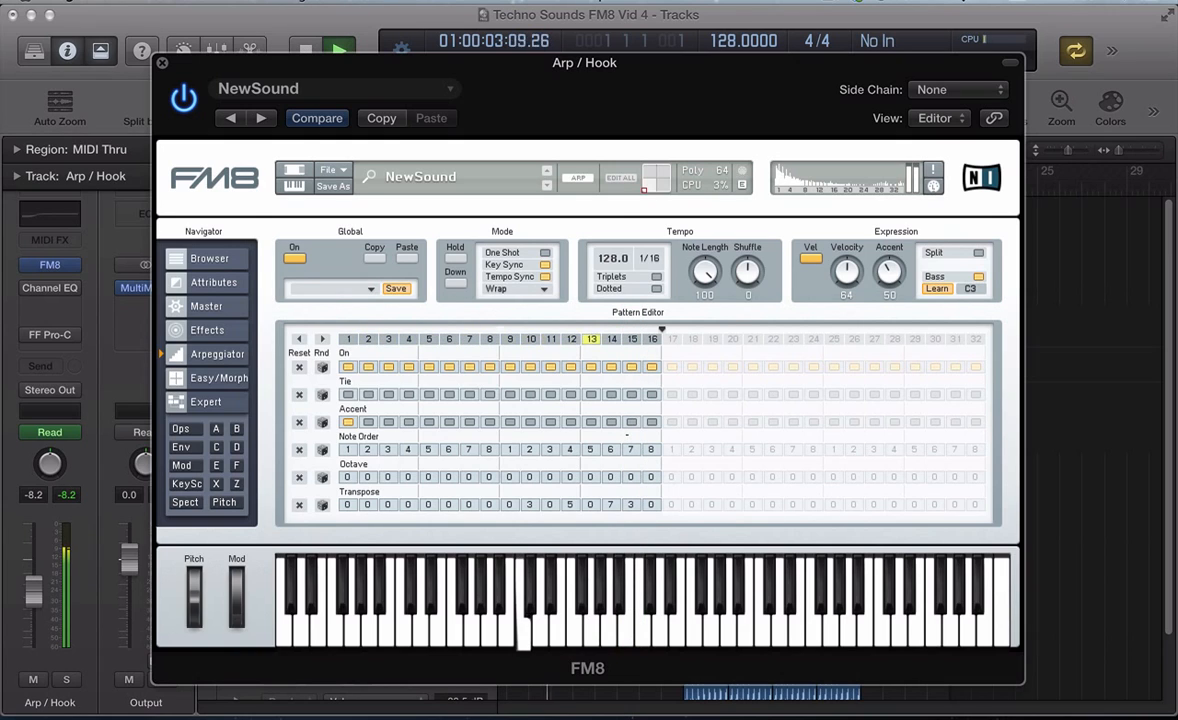
key(space)
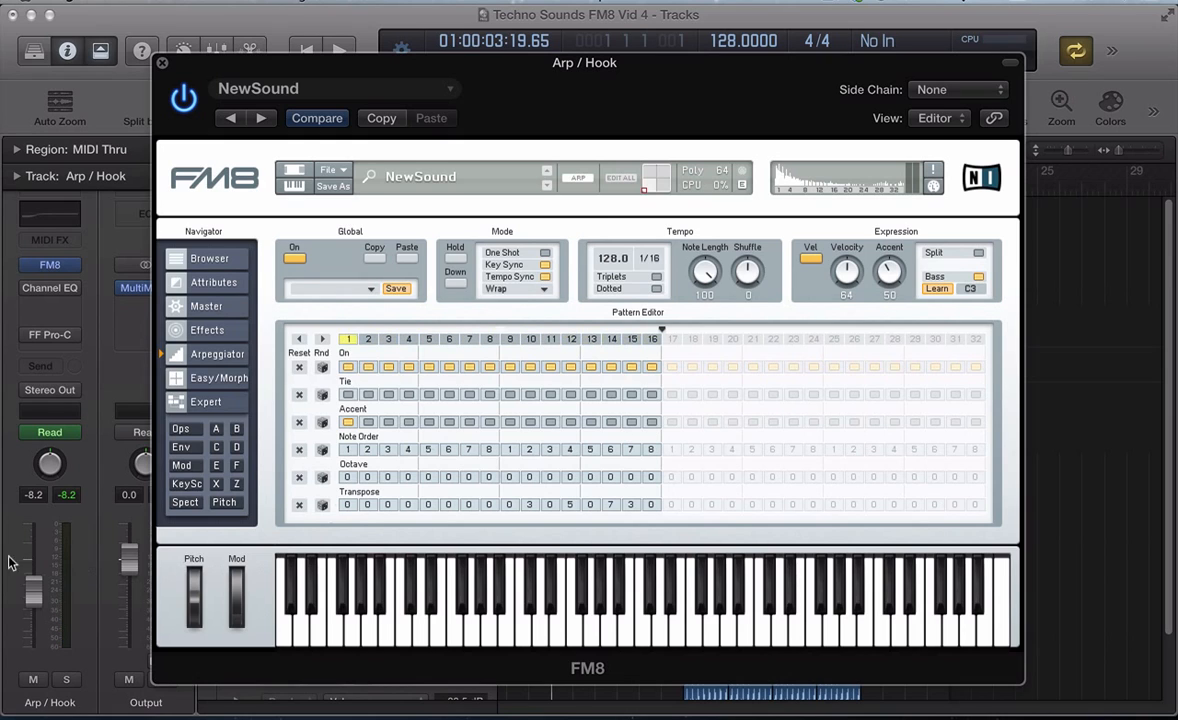
Step: Lengthen operator Z's envelope release to about 0.089 and set its filters to cutoff 15, spread 25 and resonances 49 and 35
click(237, 484)
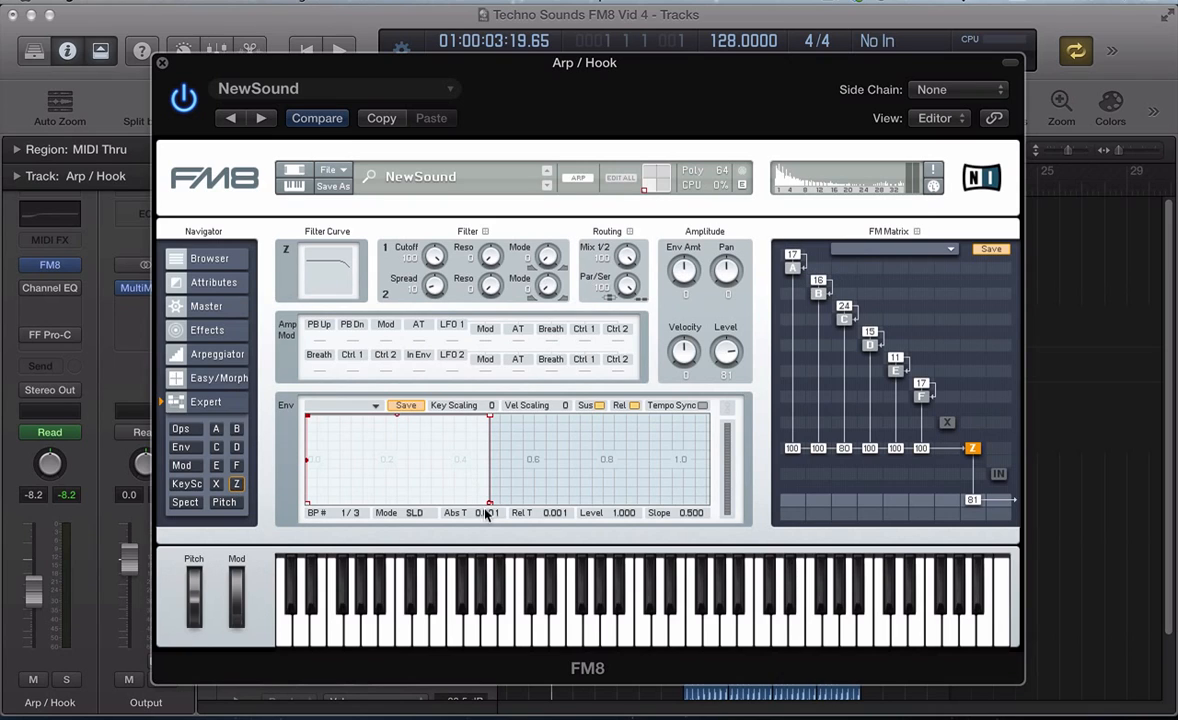
drag(488, 504, 519, 507)
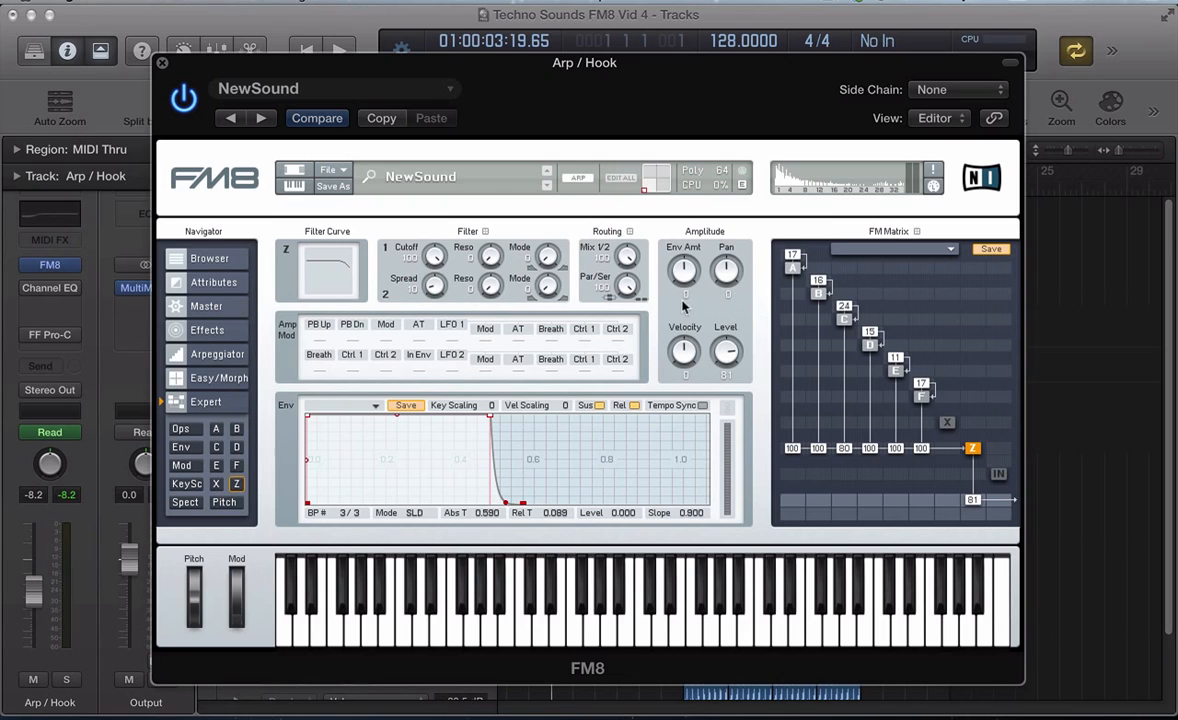
drag(432, 262, 428, 355)
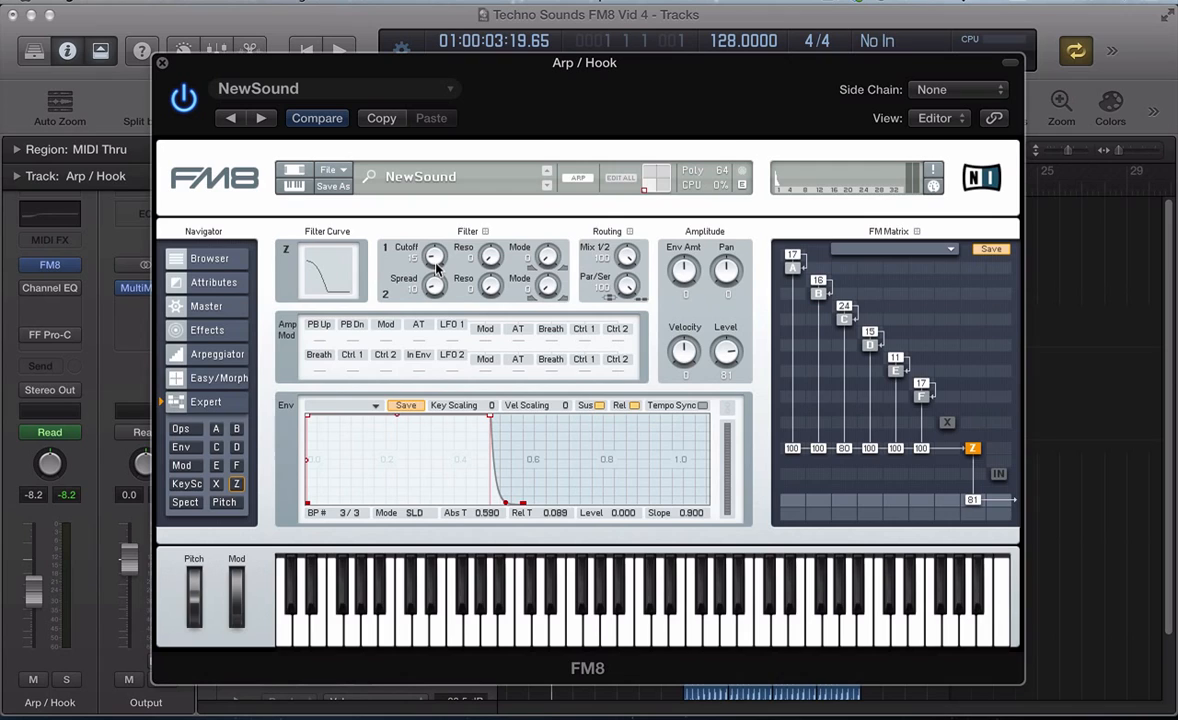
drag(481, 262, 499, 203)
drag(435, 285, 491, 260)
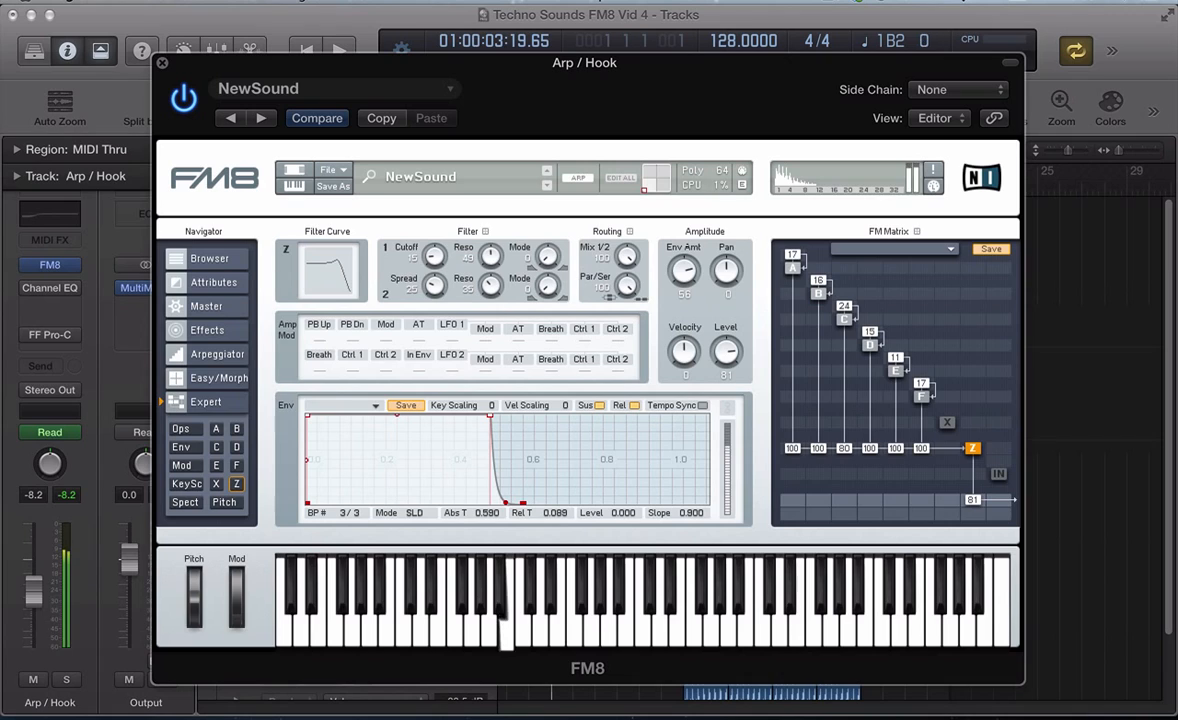
Step: Set operator Z's Env Amt to 32 and Velocity to 59, and reshape its envelope to decay to level 0 by 0.362
drag(684, 270, 684, 276)
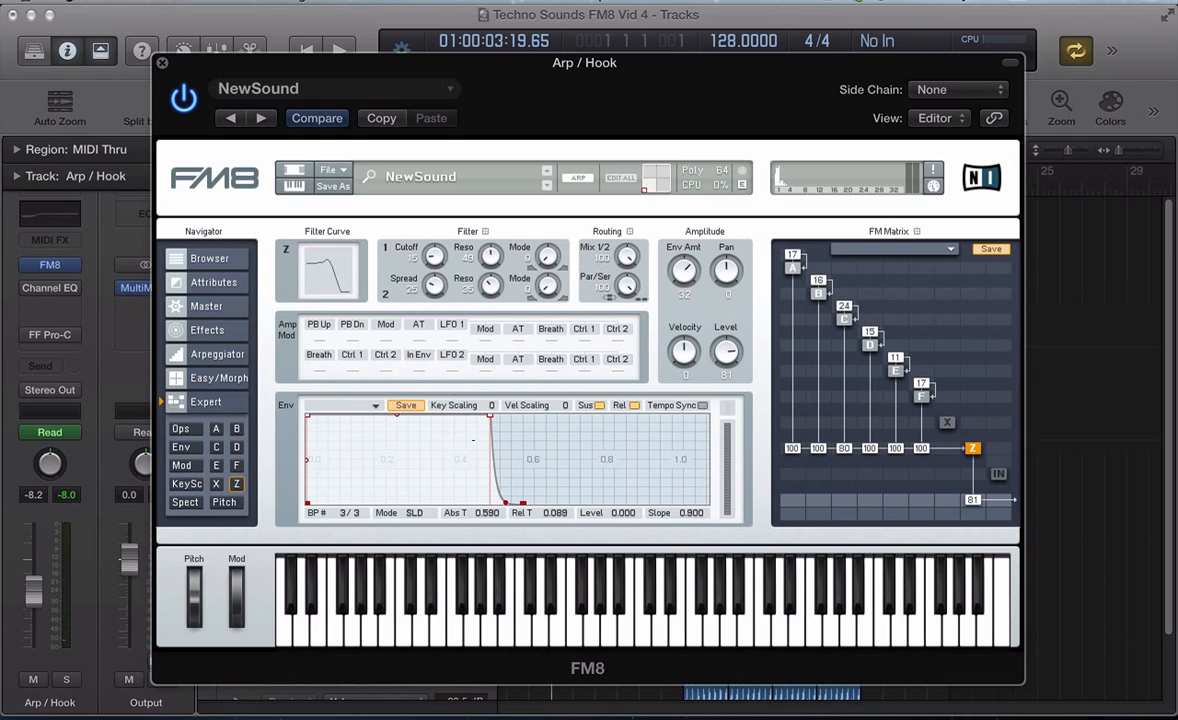
drag(490, 416, 438, 516)
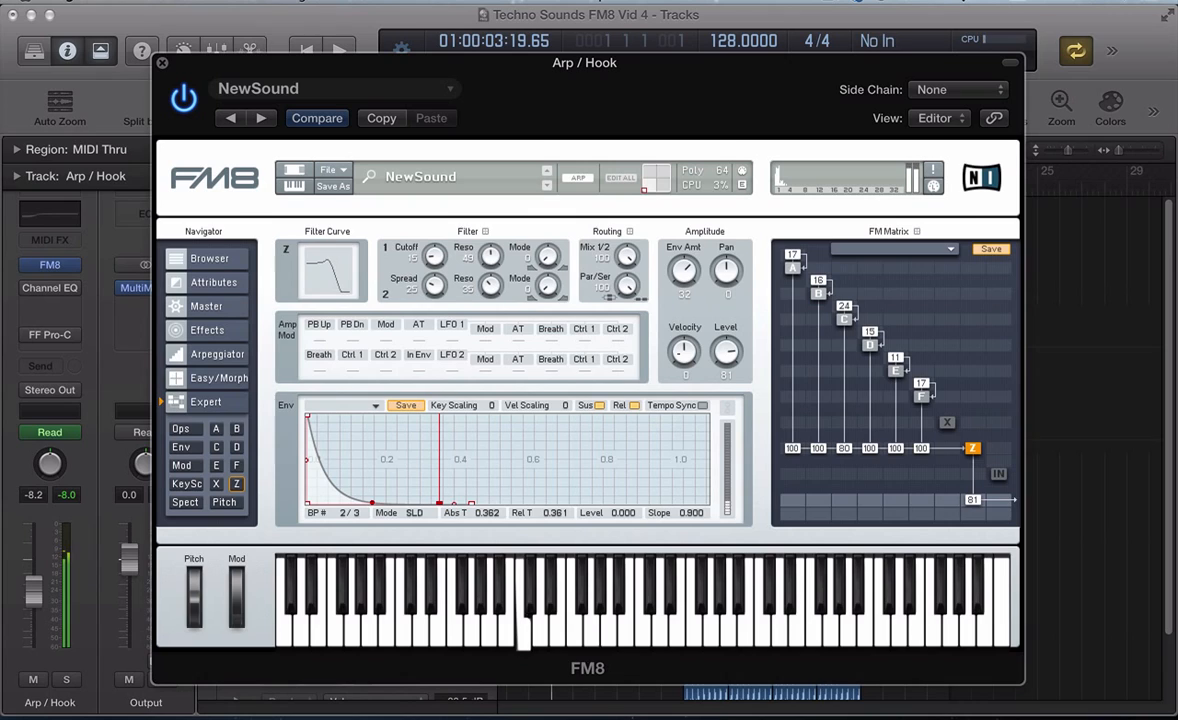
drag(684, 352, 684, 336)
Step: Add accents to steps 3, 4, 7, 10 and 13 of the arpeggiator pattern
click(185, 354)
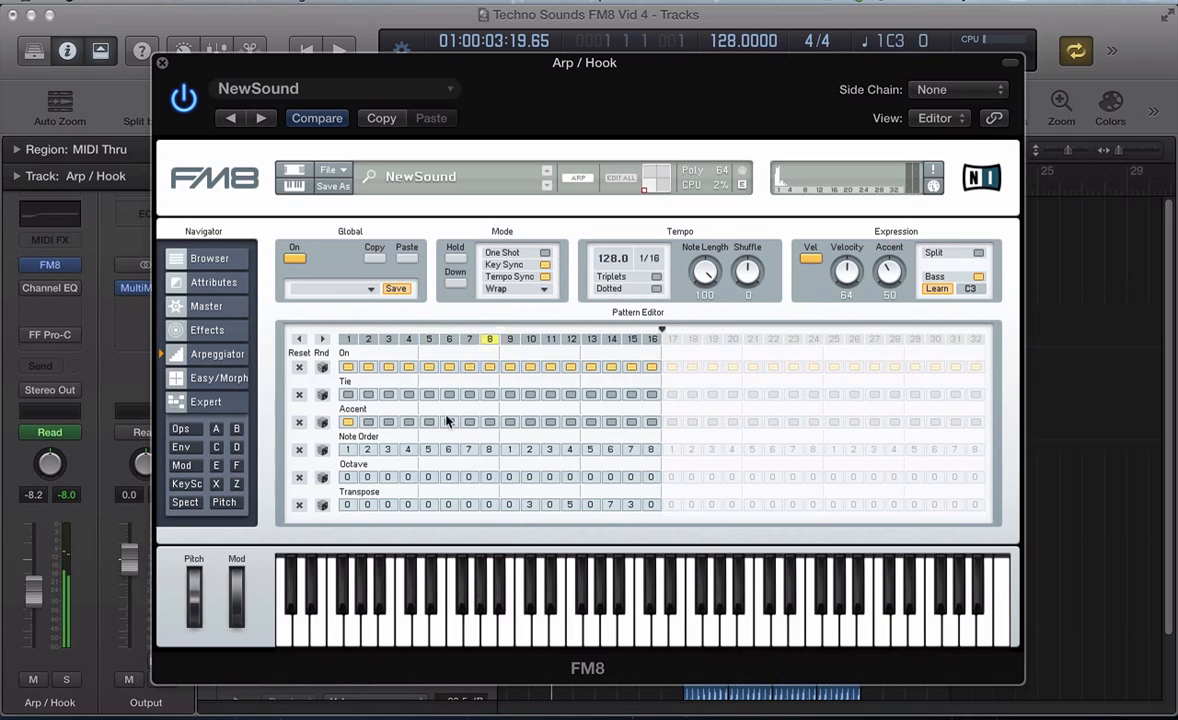
click(389, 422)
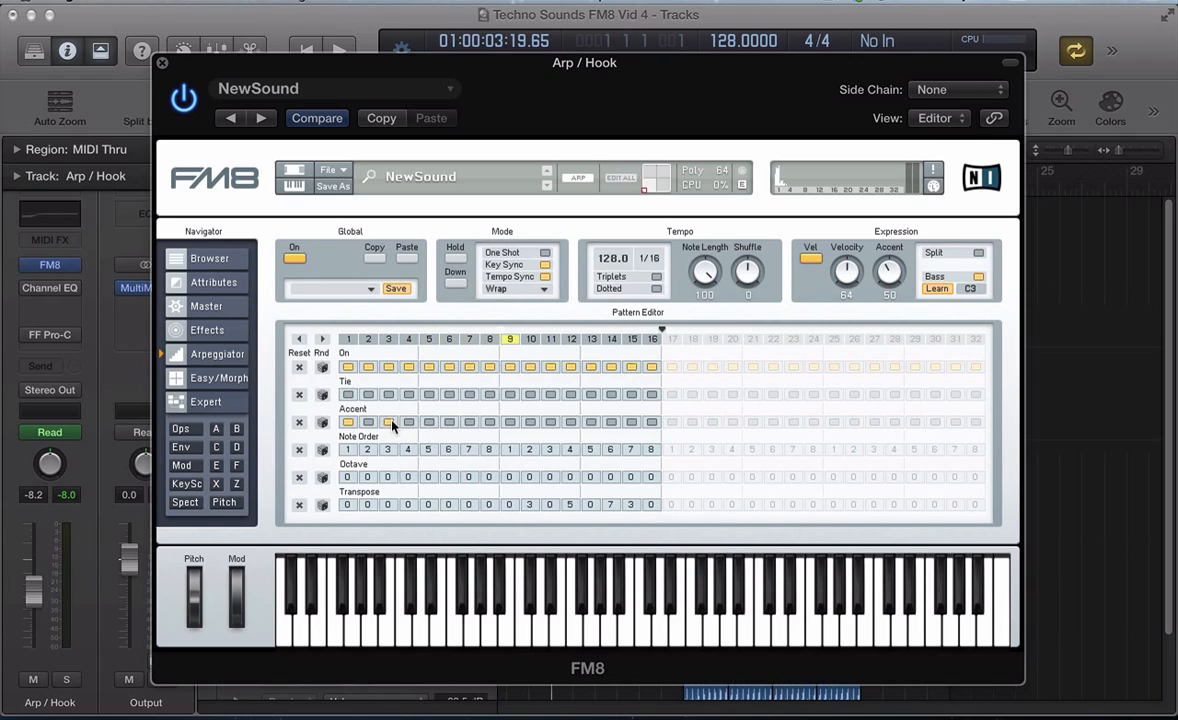
click(408, 422)
click(470, 422)
click(530, 422)
click(591, 422)
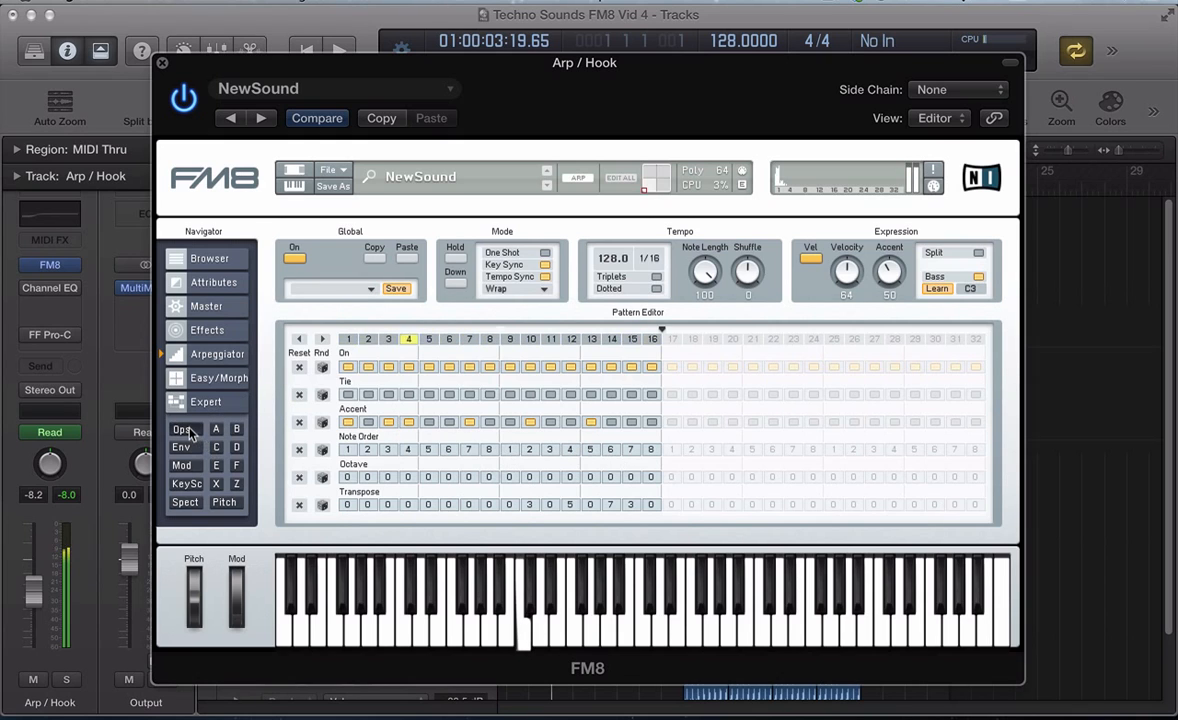
Step: Enable the Peak EQ effect and give its second band a slight boost in the high frequencies
click(172, 400)
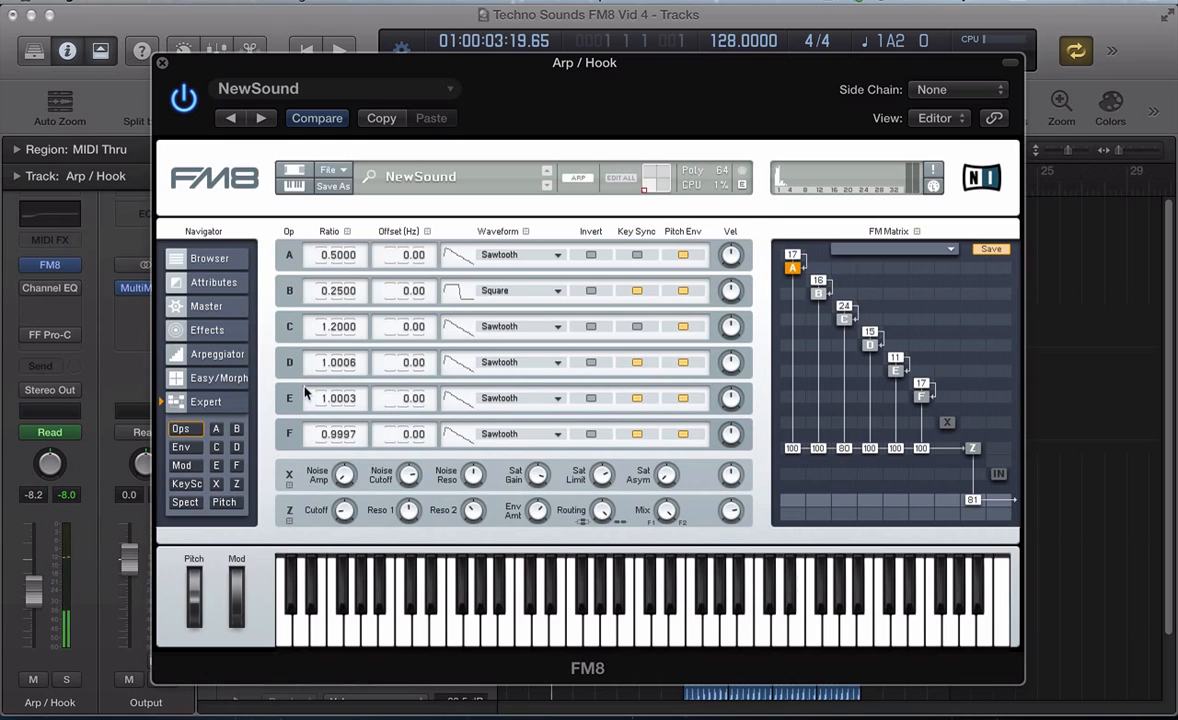
click(227, 332)
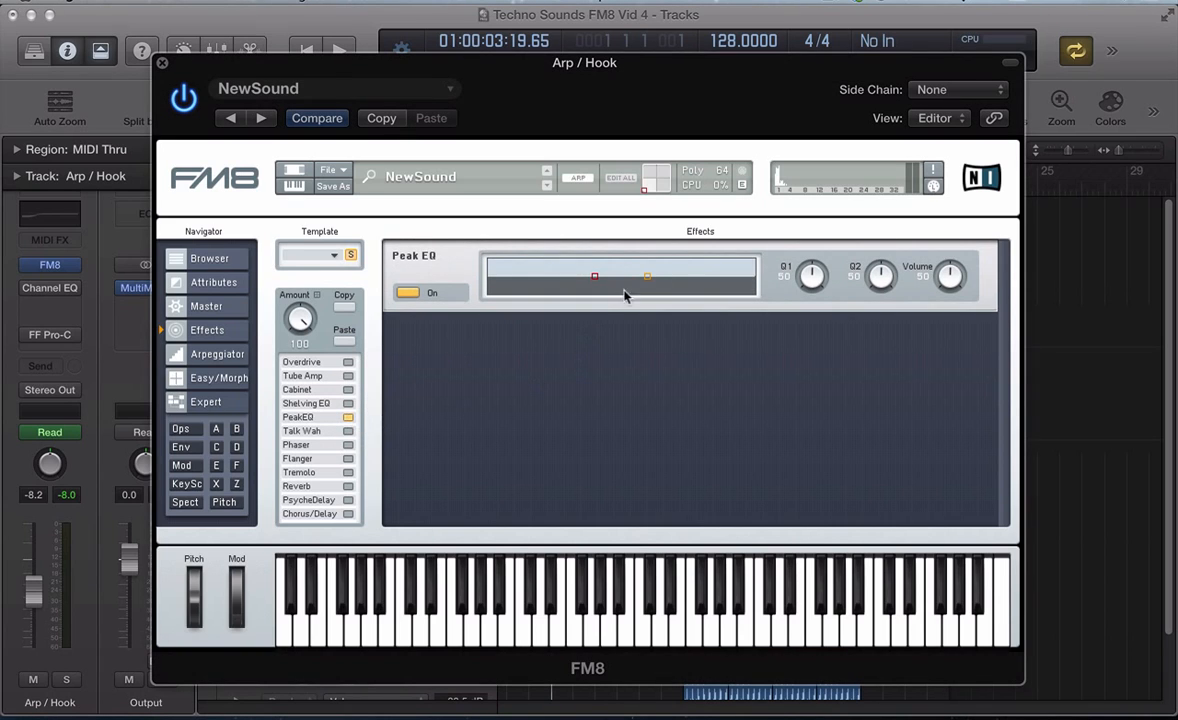
drag(645, 280, 691, 272)
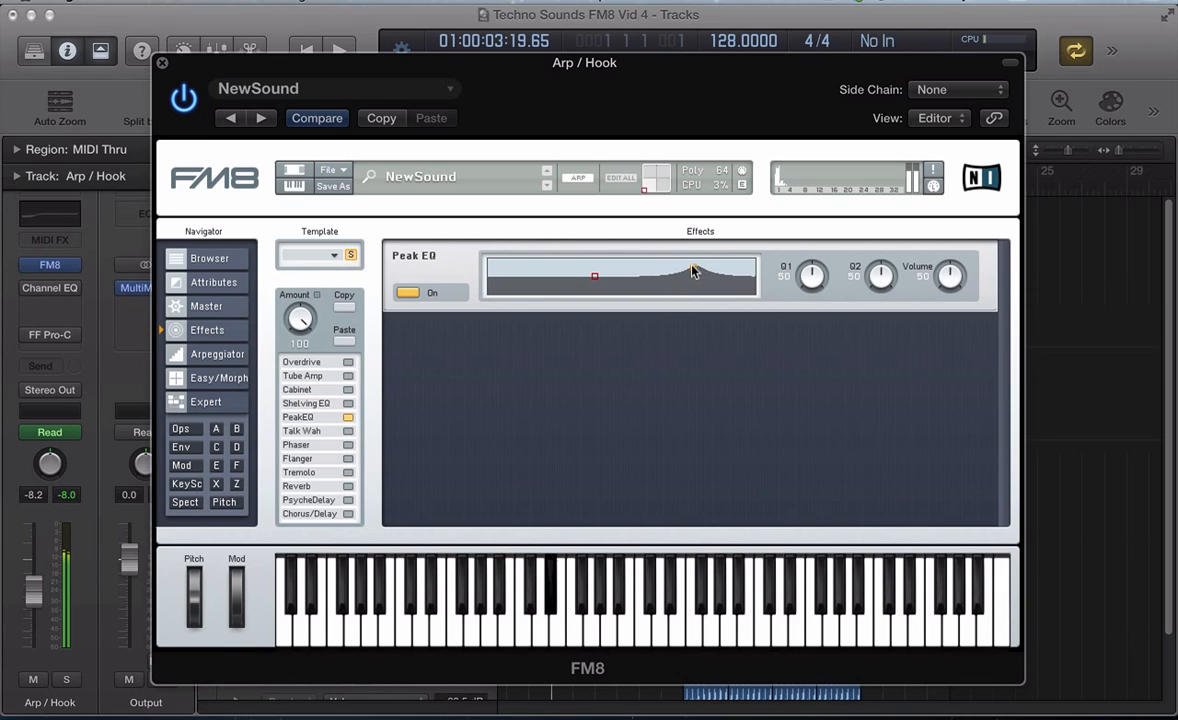
Step: Try operator Z's Env Amt at 74 and compare the sound with the Peak EQ off and on again
click(236, 486)
drag(684, 272, 684, 240)
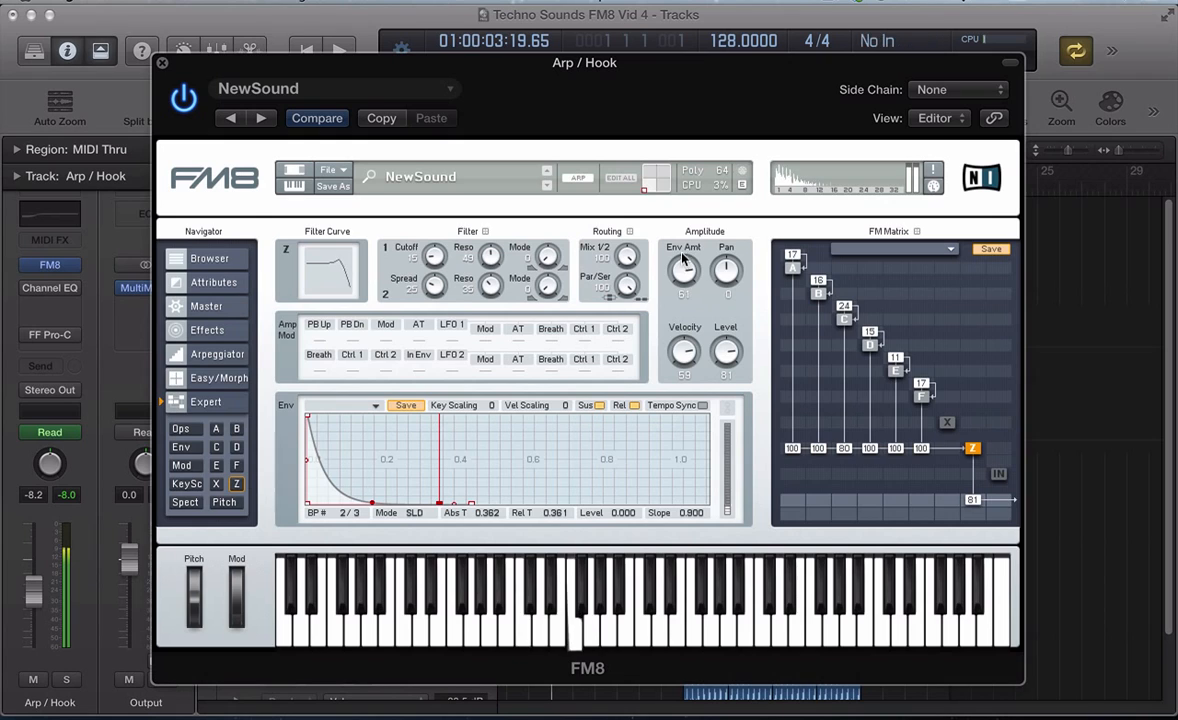
click(209, 330)
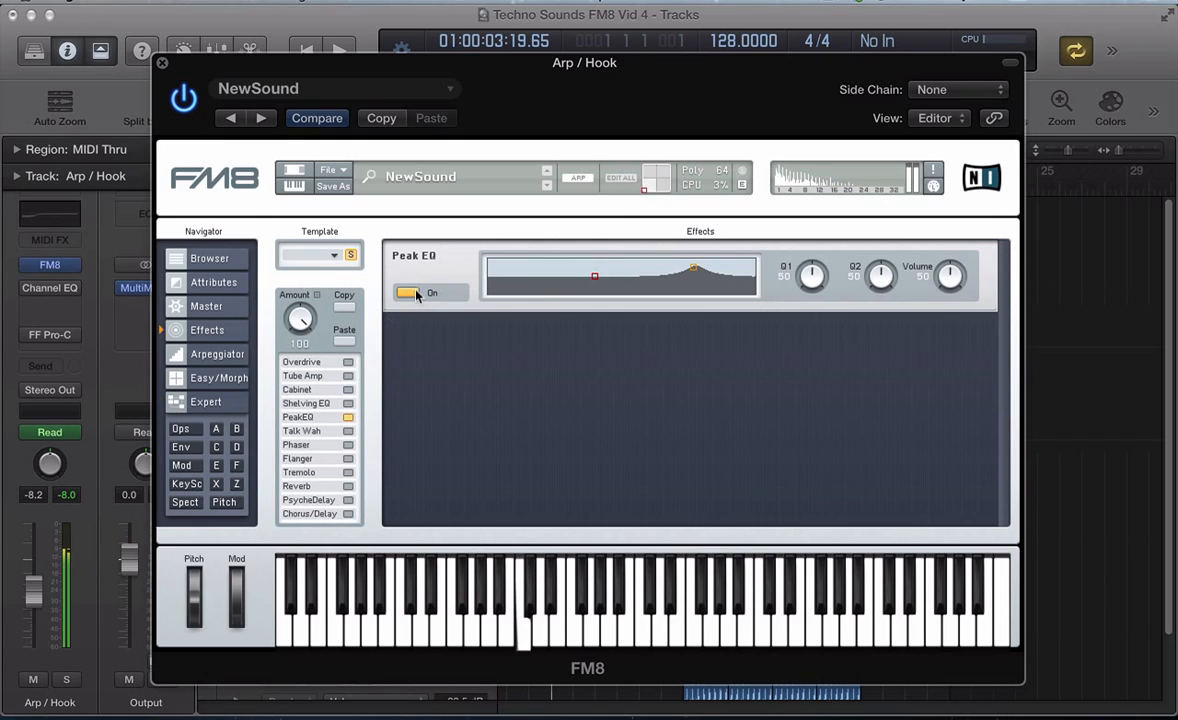
click(415, 292)
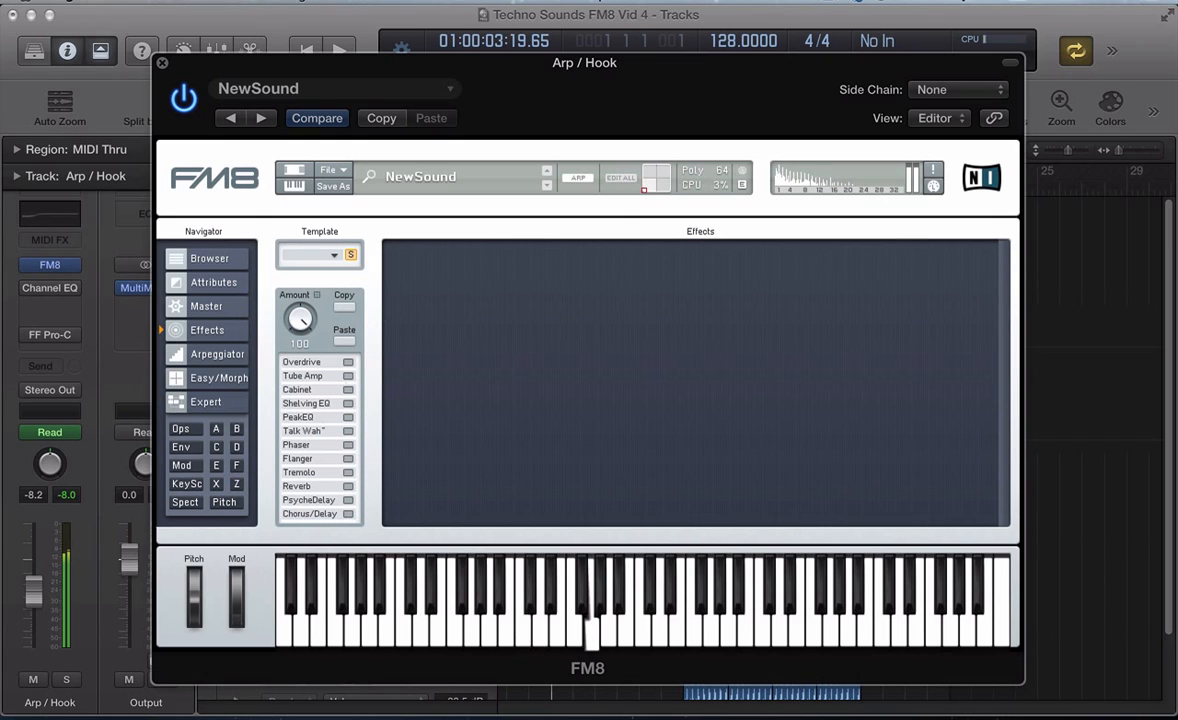
click(348, 418)
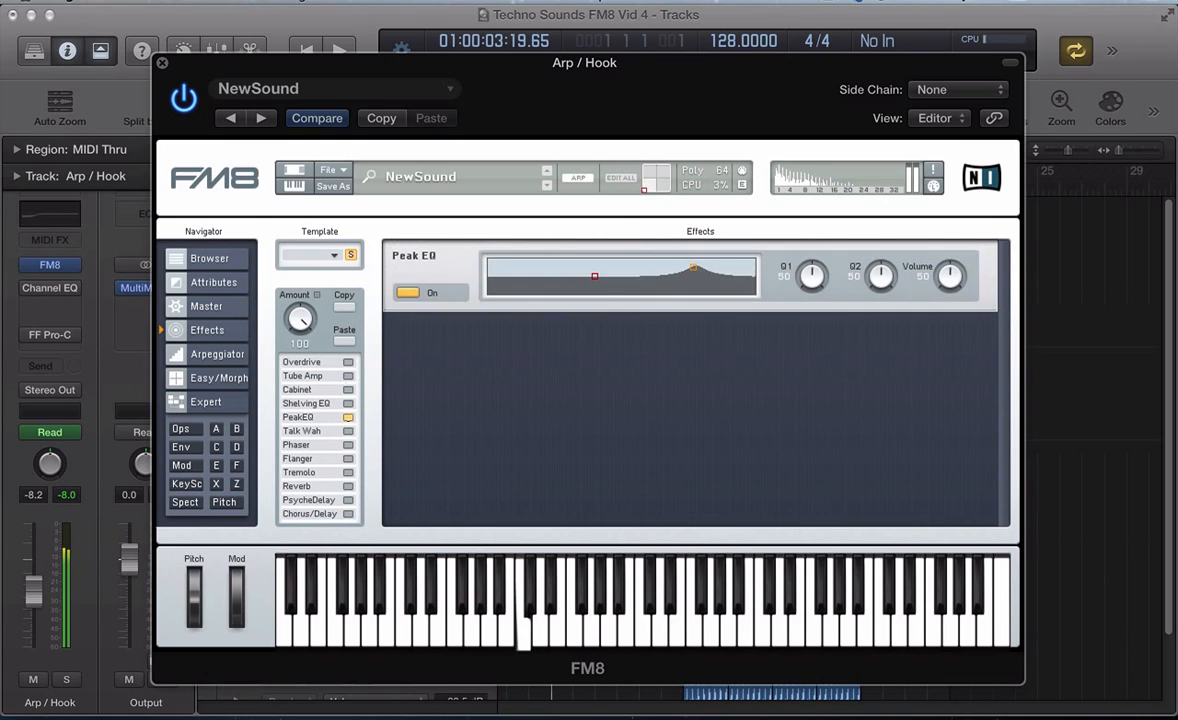
Step: Set operator Z's Env Amt to 42
click(237, 484)
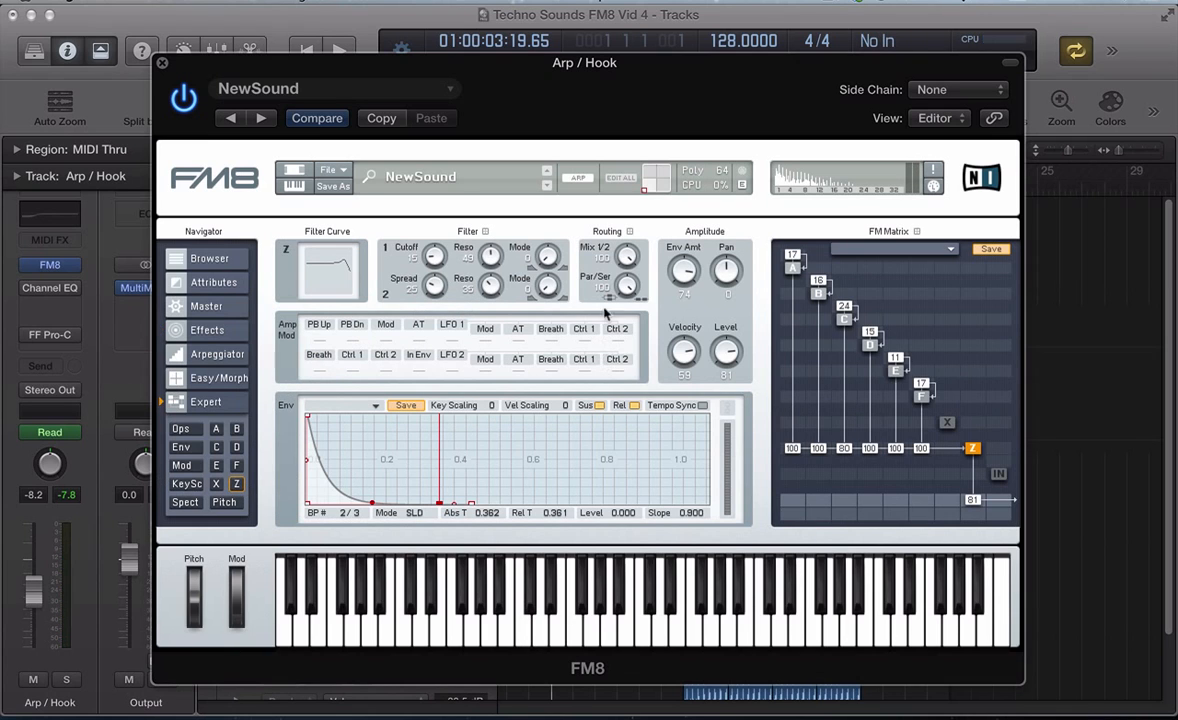
drag(686, 270, 688, 296)
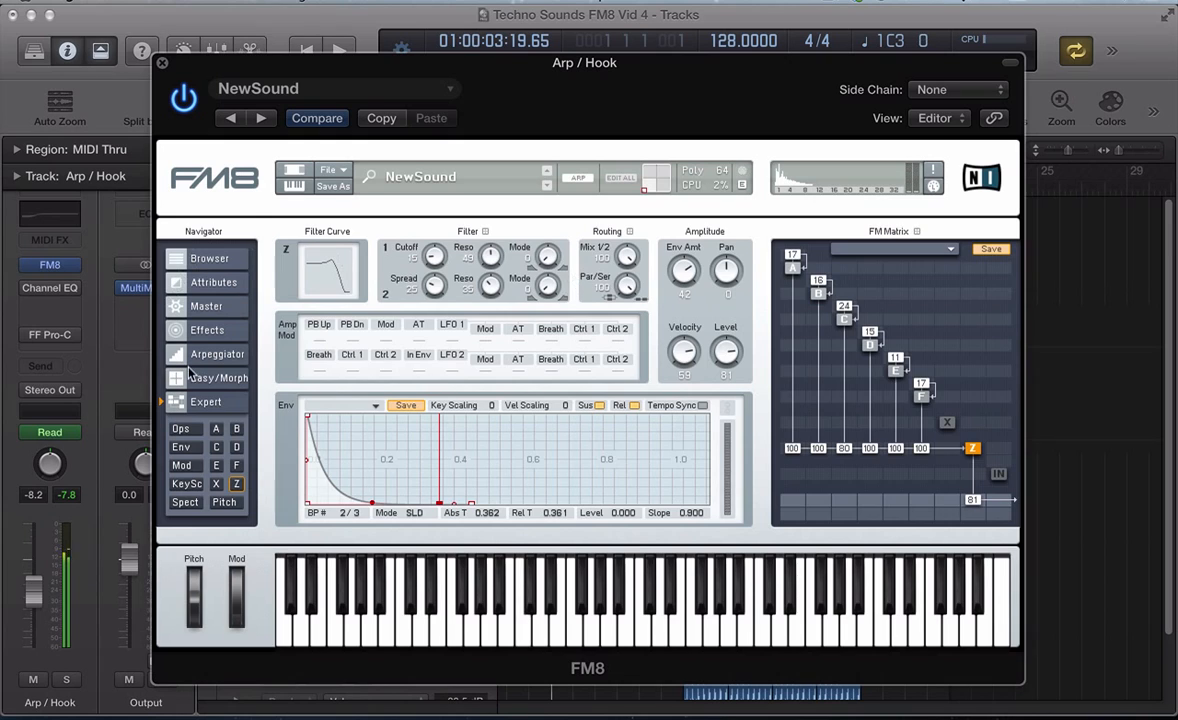
Step: Add the Reverb effect with Dry/Wet at 37 and Treble at 73
click(210, 330)
click(349, 487)
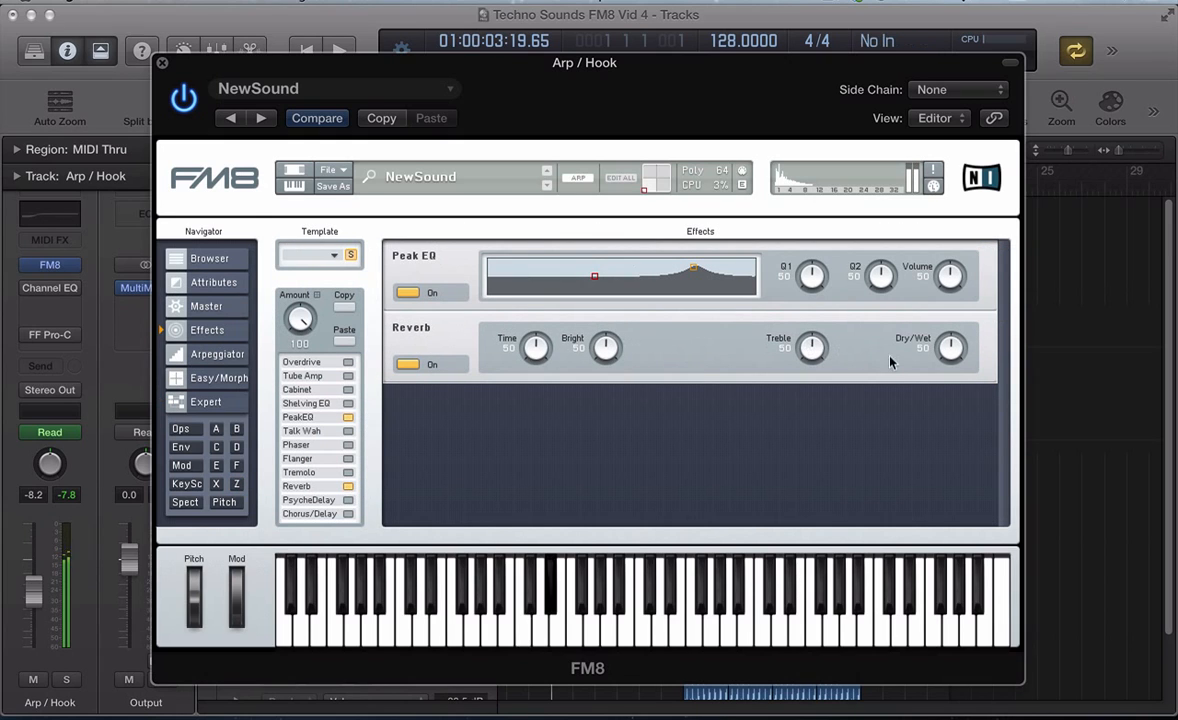
drag(950, 348, 955, 400)
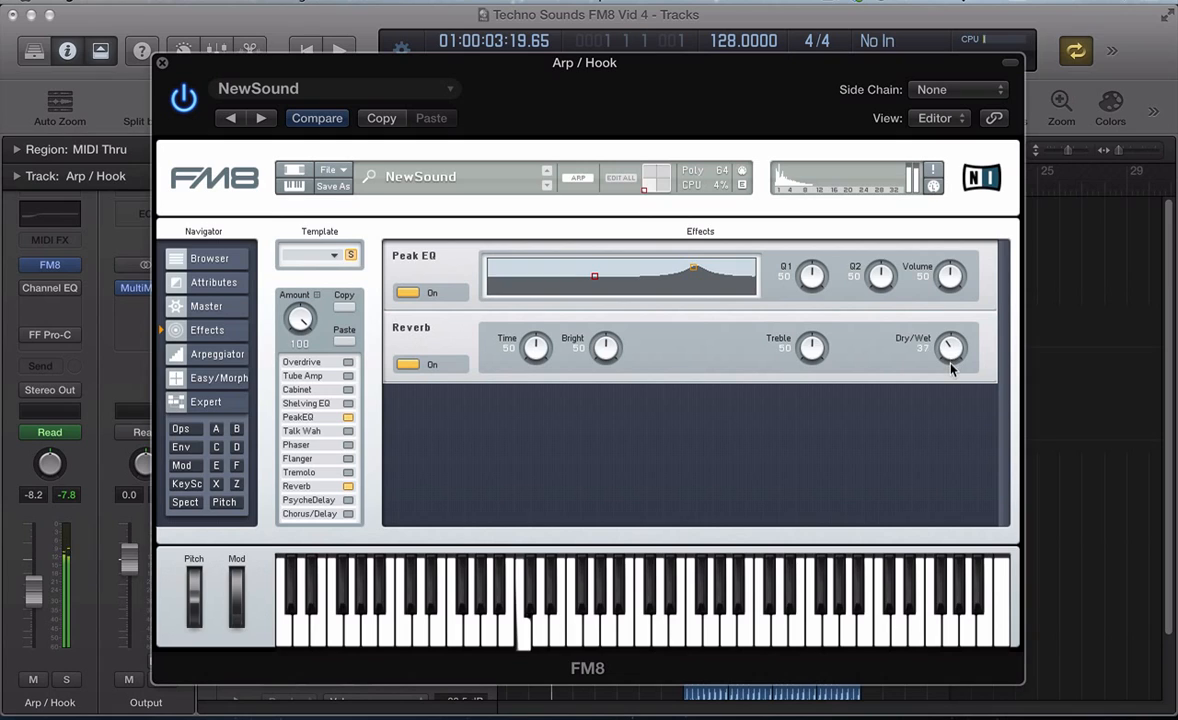
drag(812, 346, 818, 328)
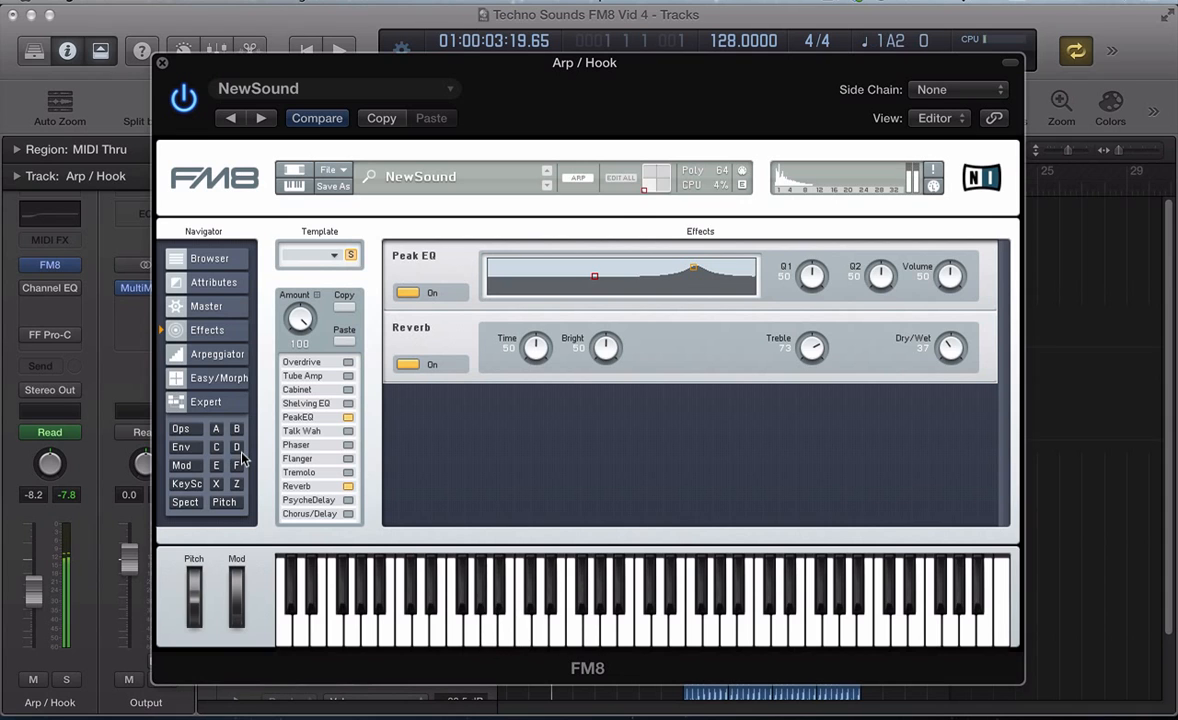
Step: Hide the plug-in window and extend the cycle range to run from bar 1 to bar 9
key(v)
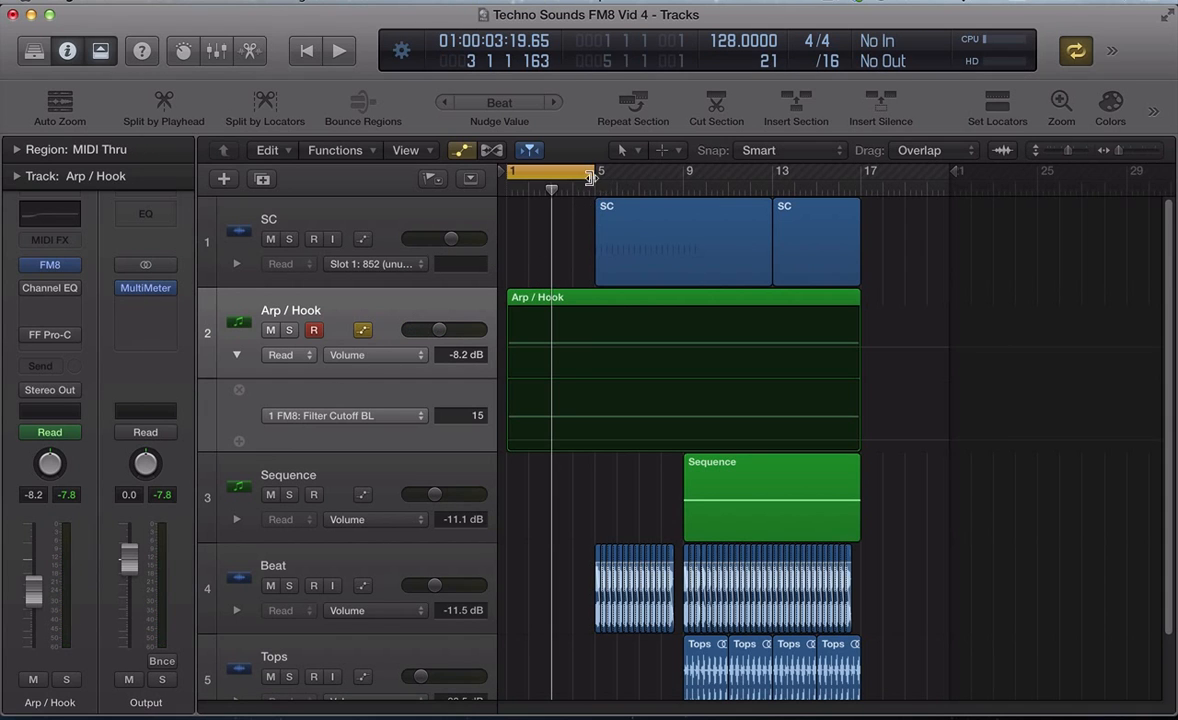
drag(590, 176, 683, 194)
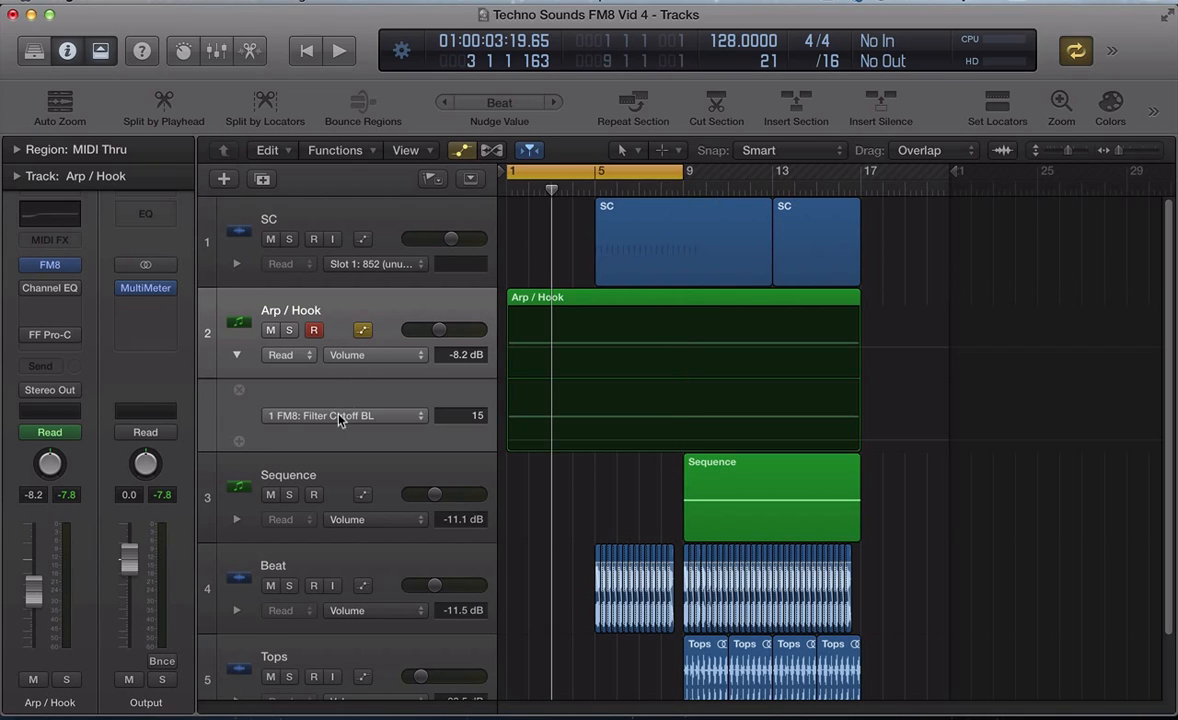
Step: Add a Pan automation lane to the Arp / Hook track and remove its Filter Cutoff BL lane, keeping Volume in the main lane
click(239, 443)
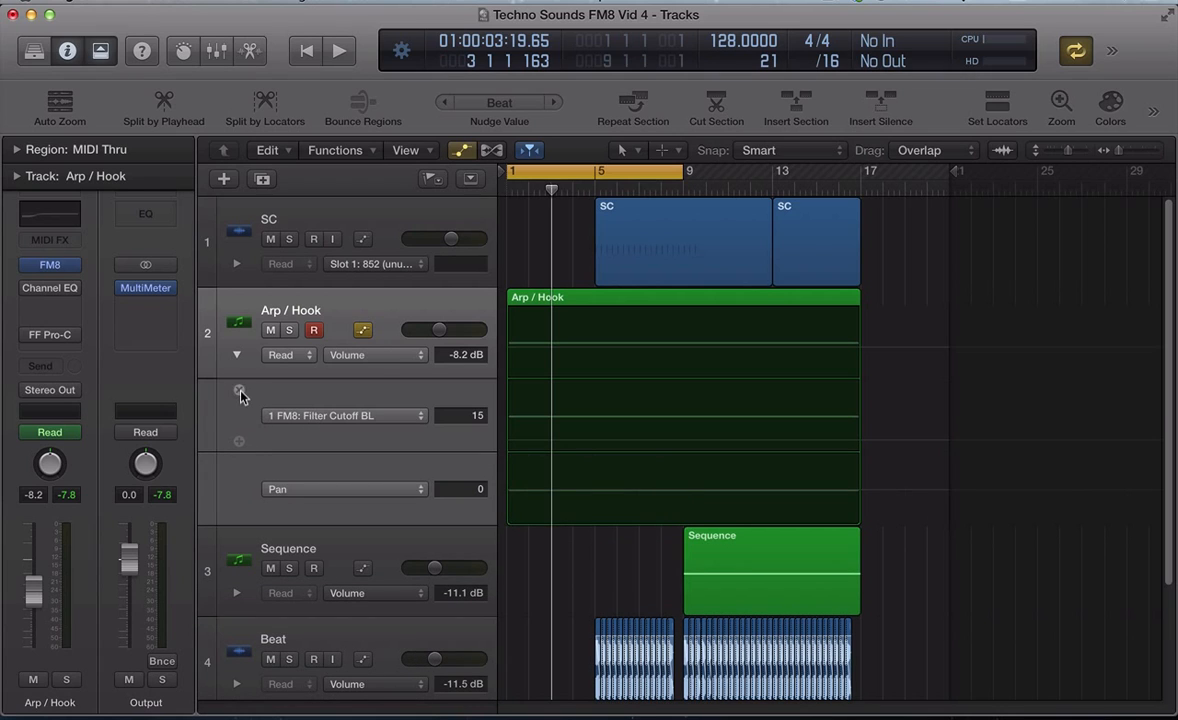
click(239, 390)
click(360, 355)
click(321, 392)
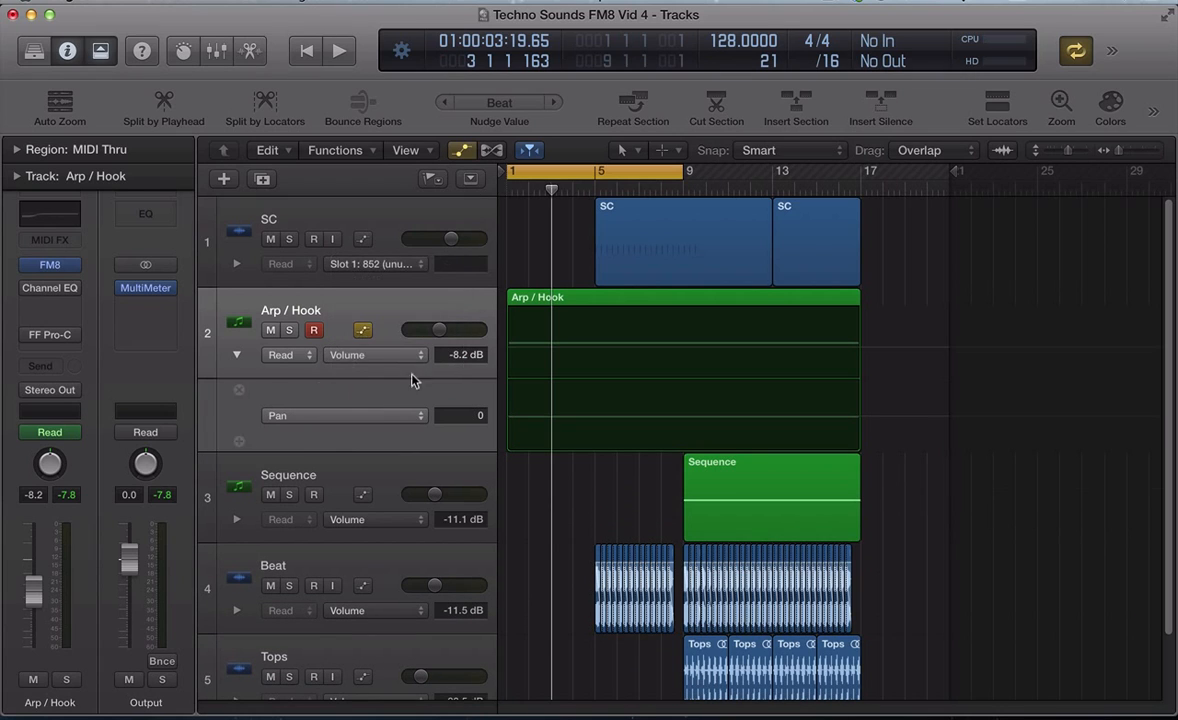
click(370, 355)
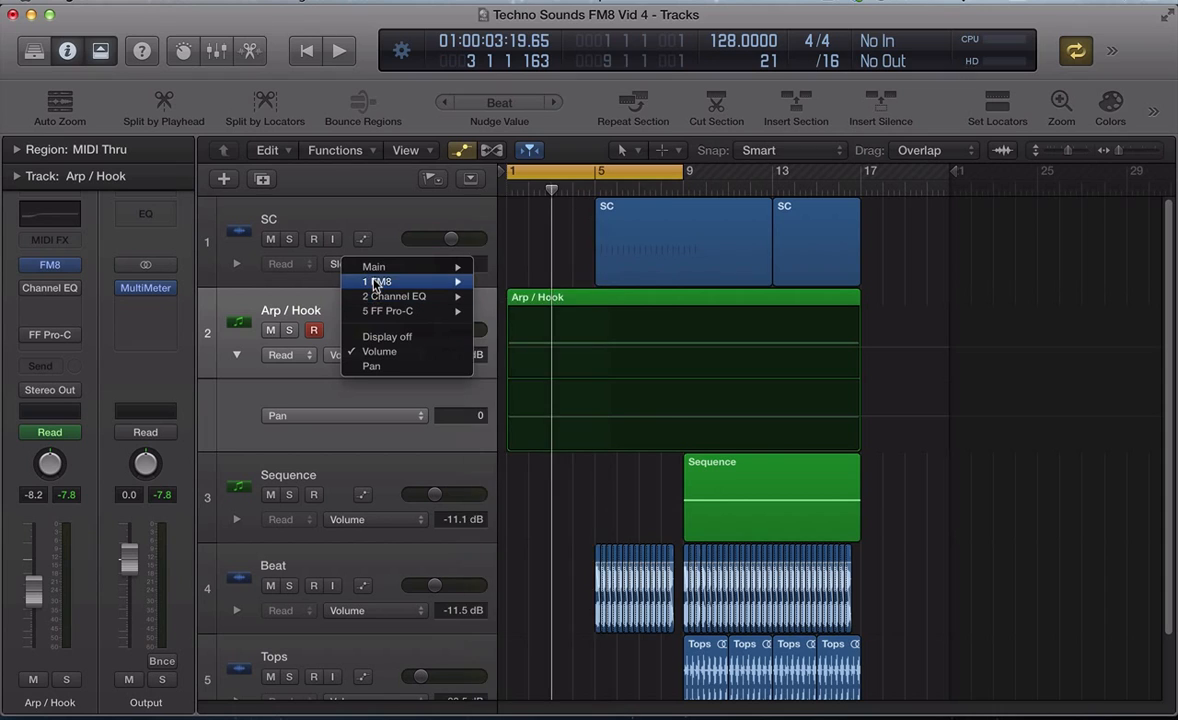
mouse_move(375, 284)
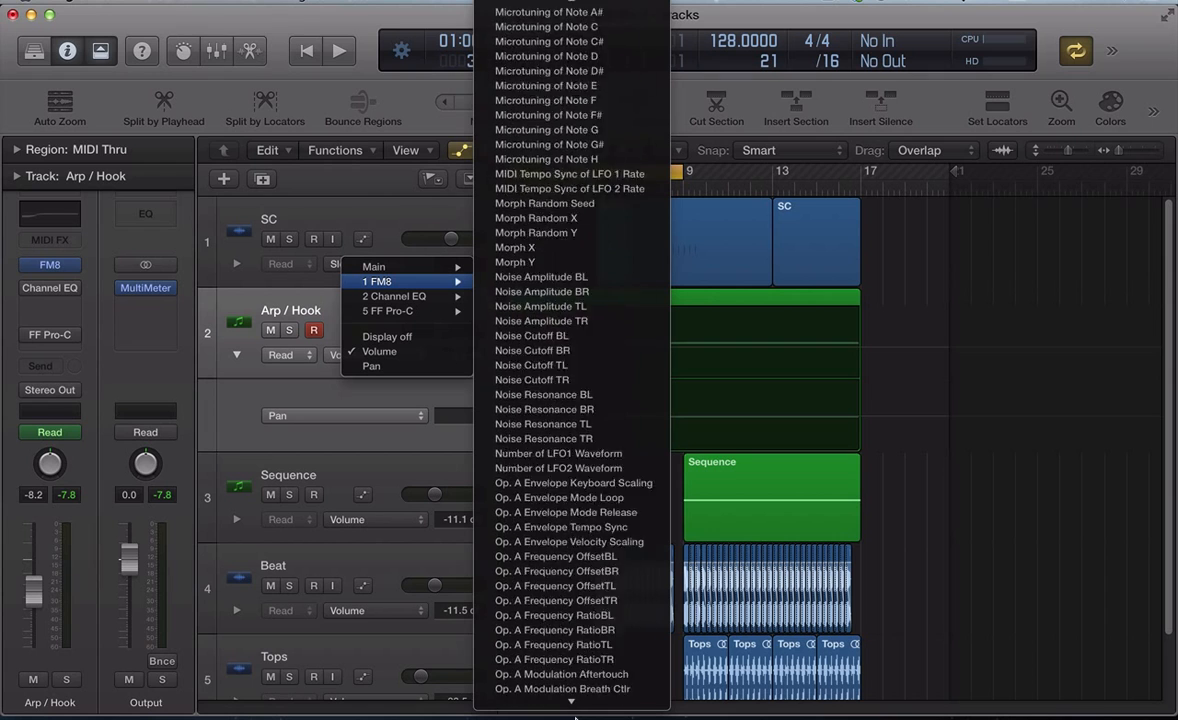
click(310, 385)
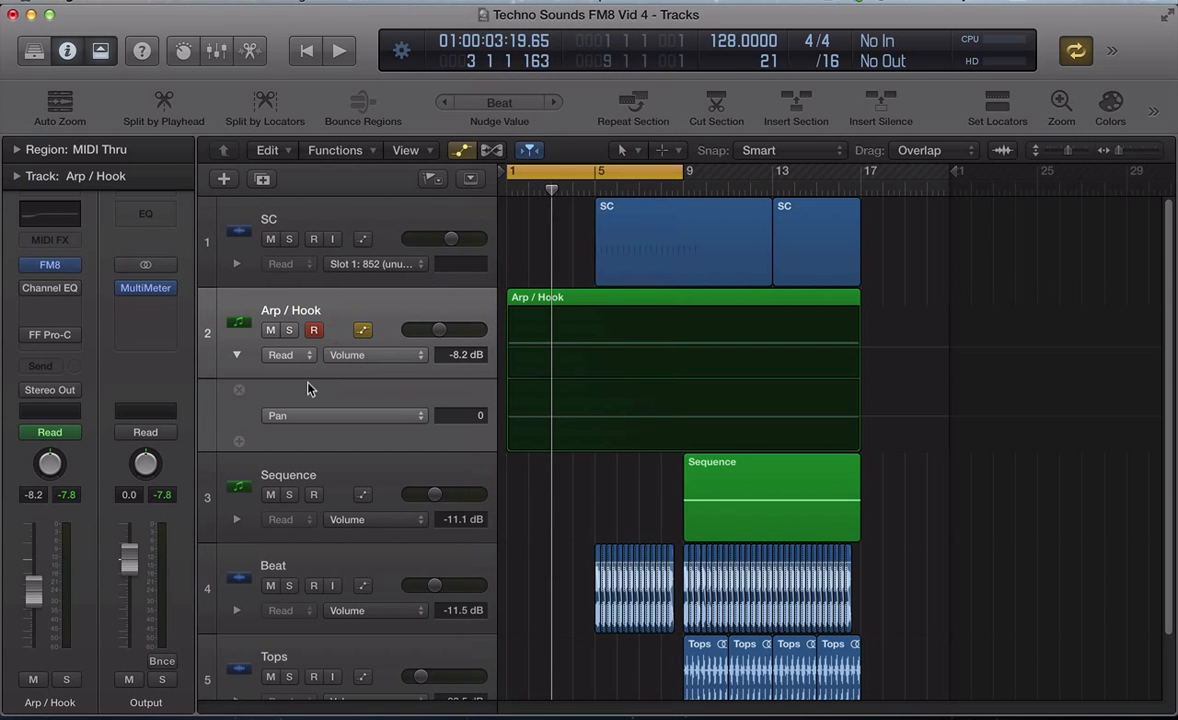
Step: Select the Arp / Hook track and set its automation mode to Latch
click(415, 310)
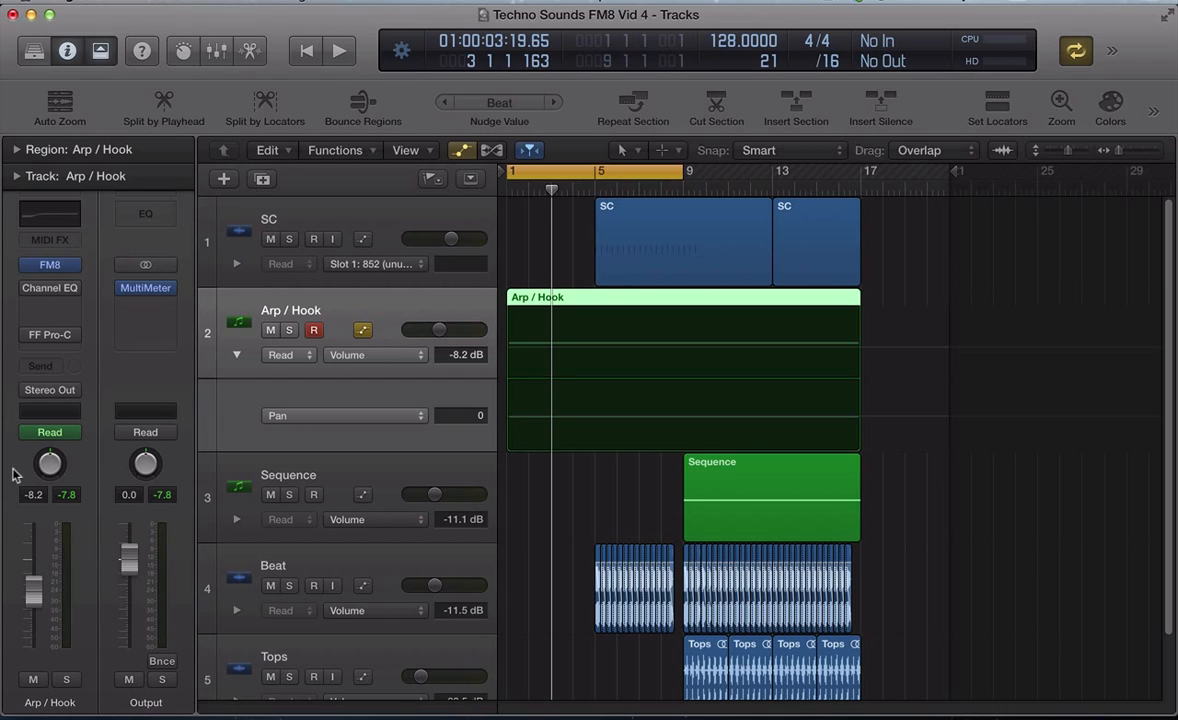
click(45, 432)
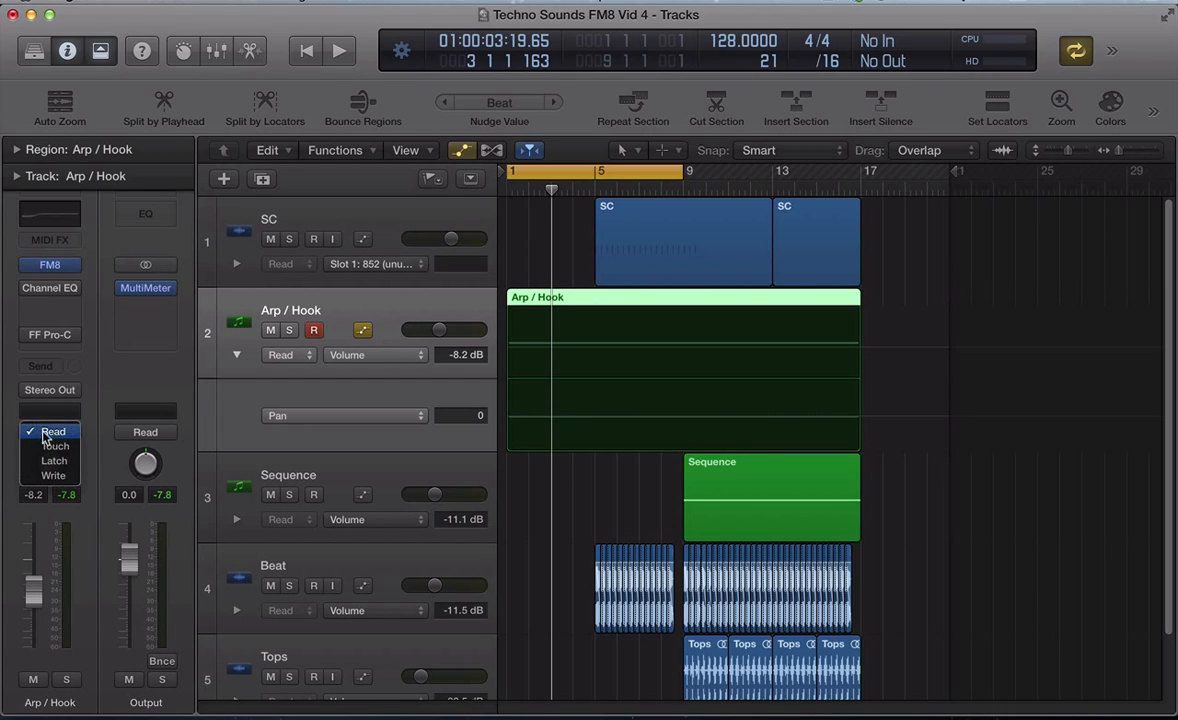
click(53, 462)
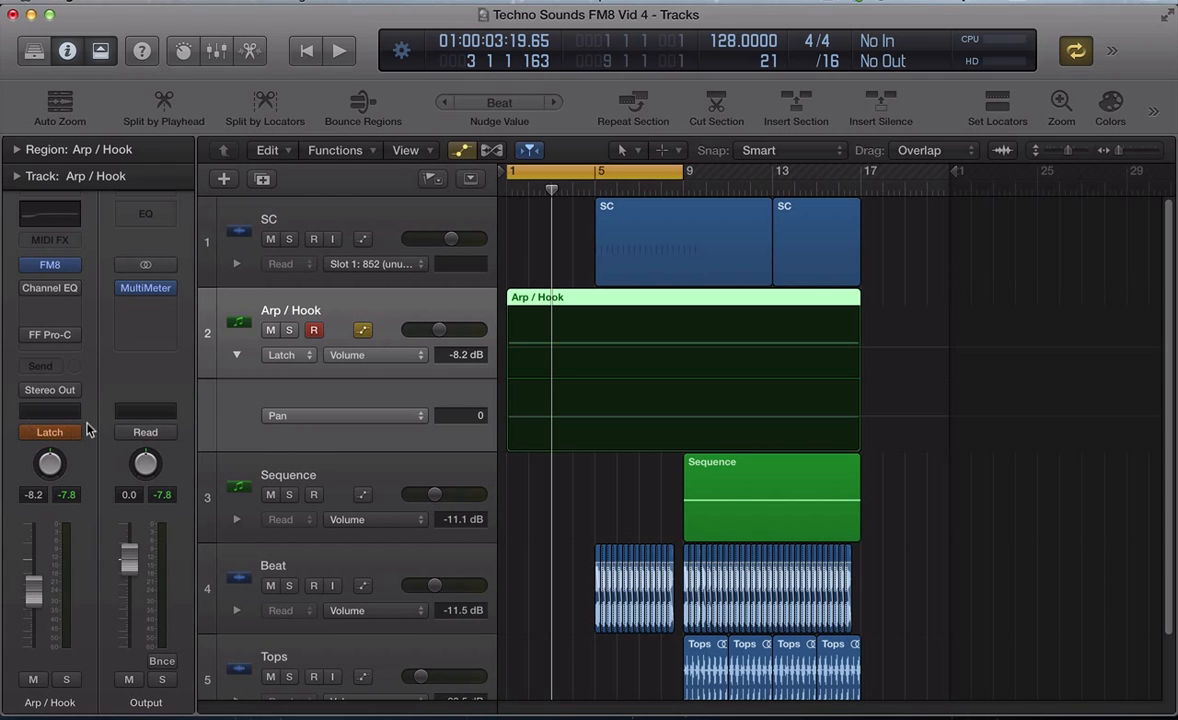
Step: Open FM8's operator Z page and record its Env Amt at 37 as automation during playback
click(50, 264)
drag(441, 54, 477, 57)
click(228, 412)
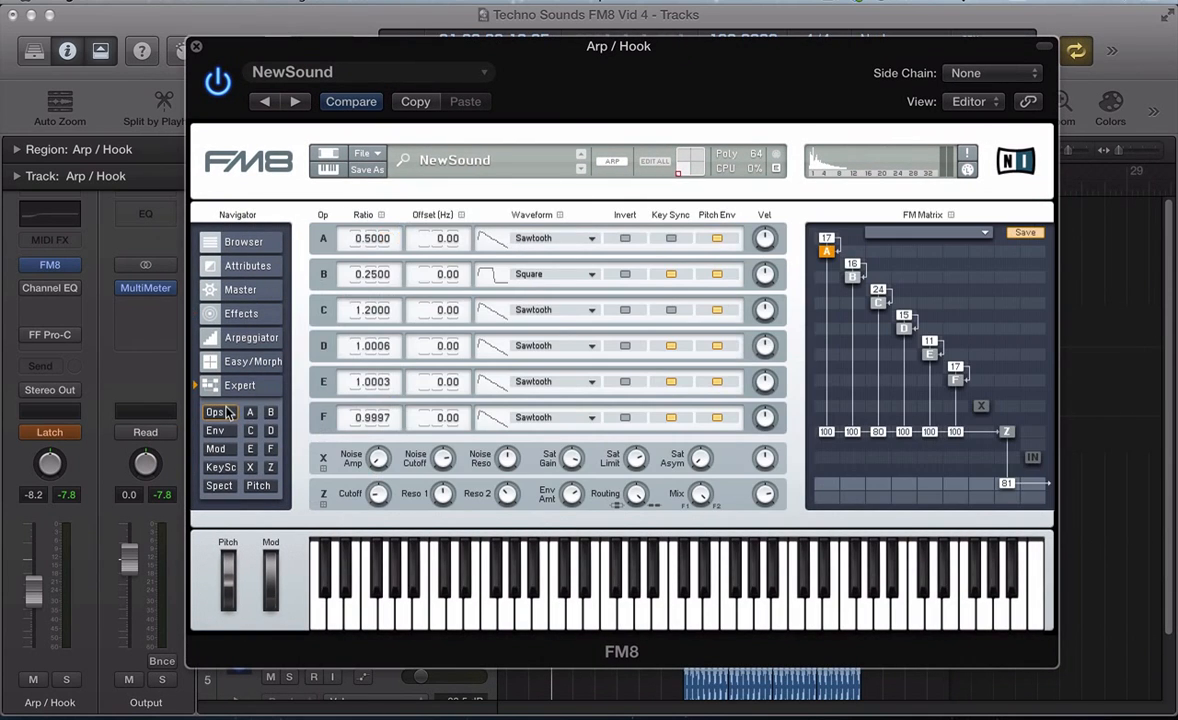
click(268, 467)
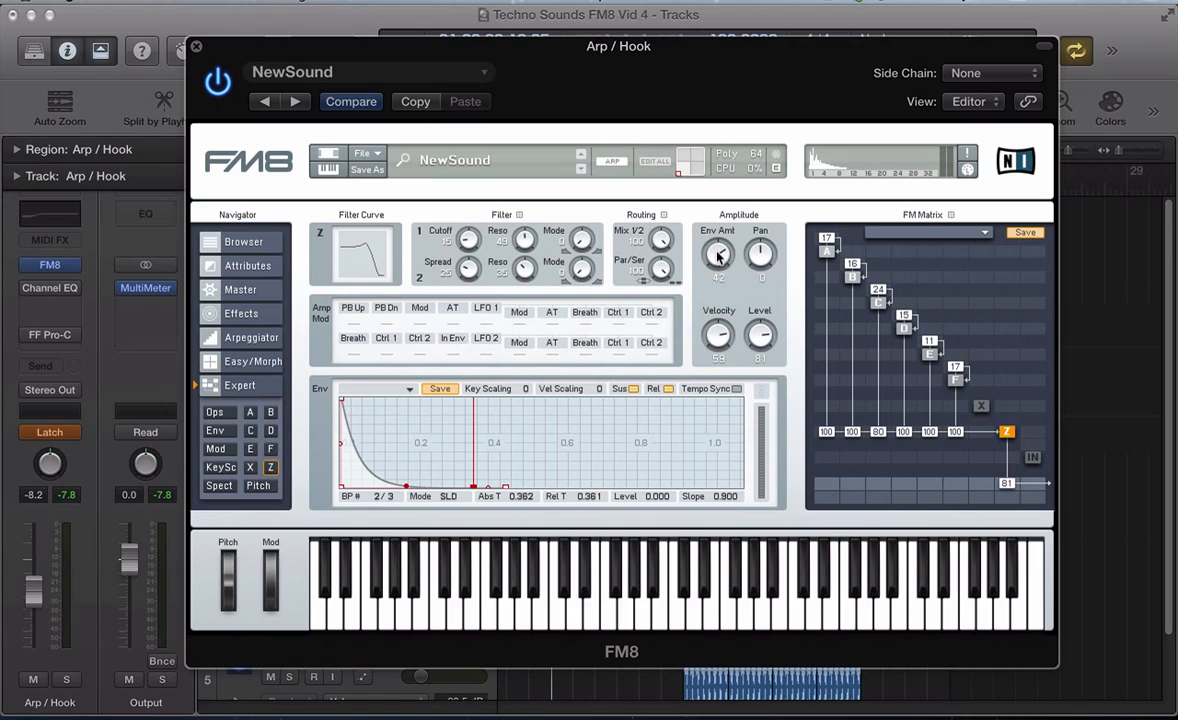
drag(717, 257, 718, 260)
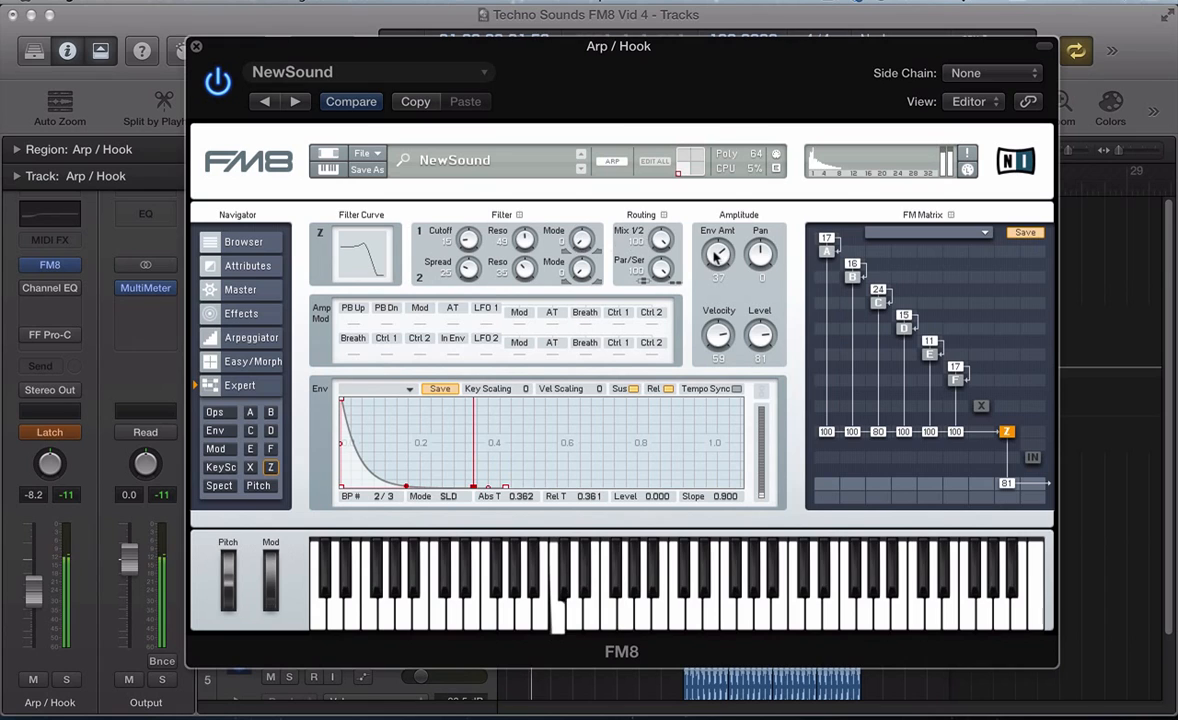
Step: Close the FM8 window and set the Arp / Hook track's automation mode to Read
click(196, 46)
click(50, 432)
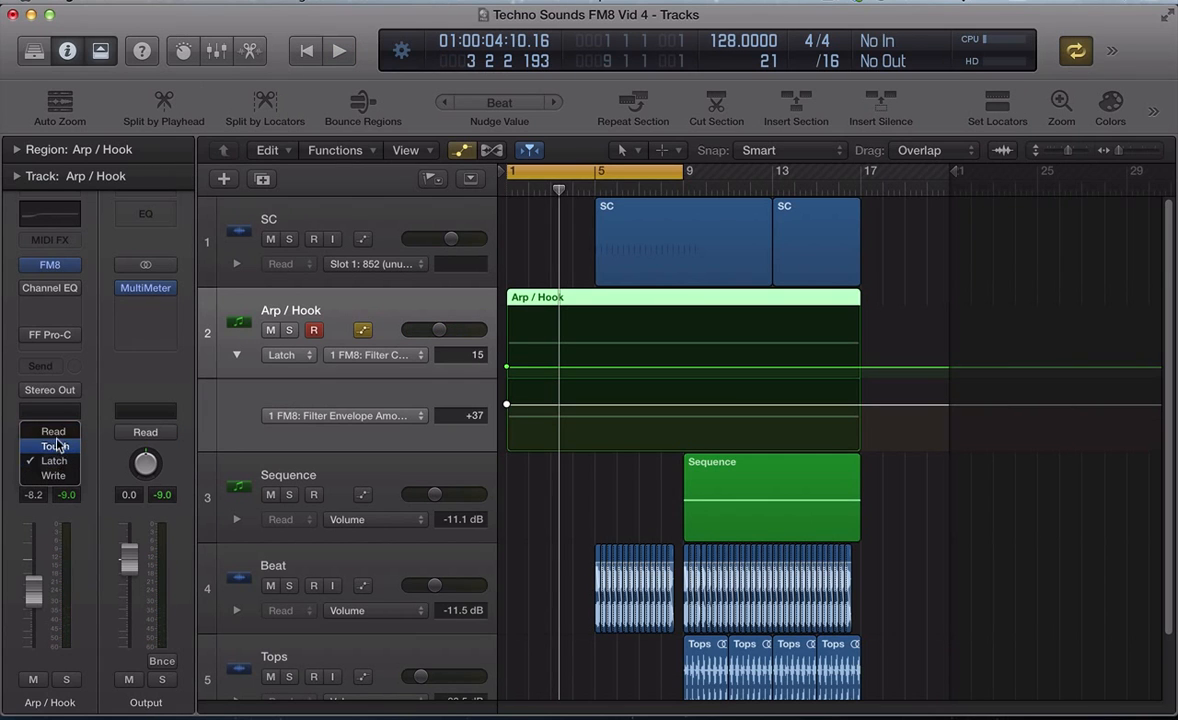
click(52, 431)
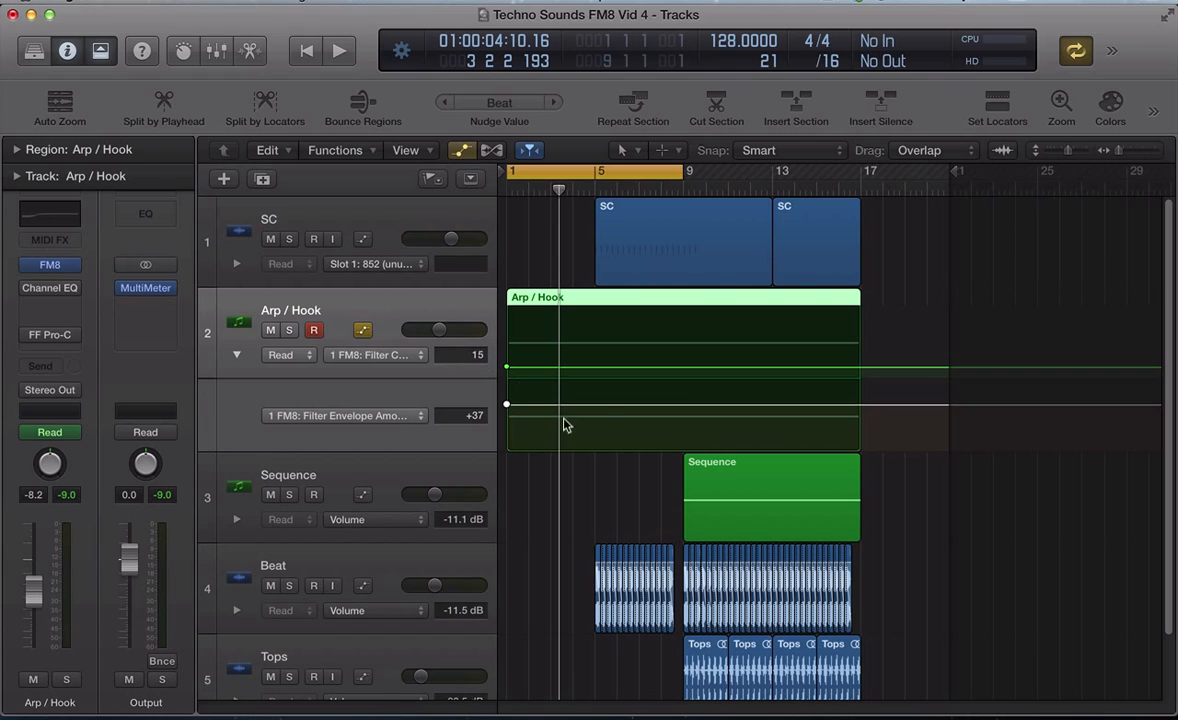
Step: Add Filter Envelope Amount automation points of +37 at about bars 5 and 9, with a peak of +96 around bar 8
click(594, 407)
click(690, 405)
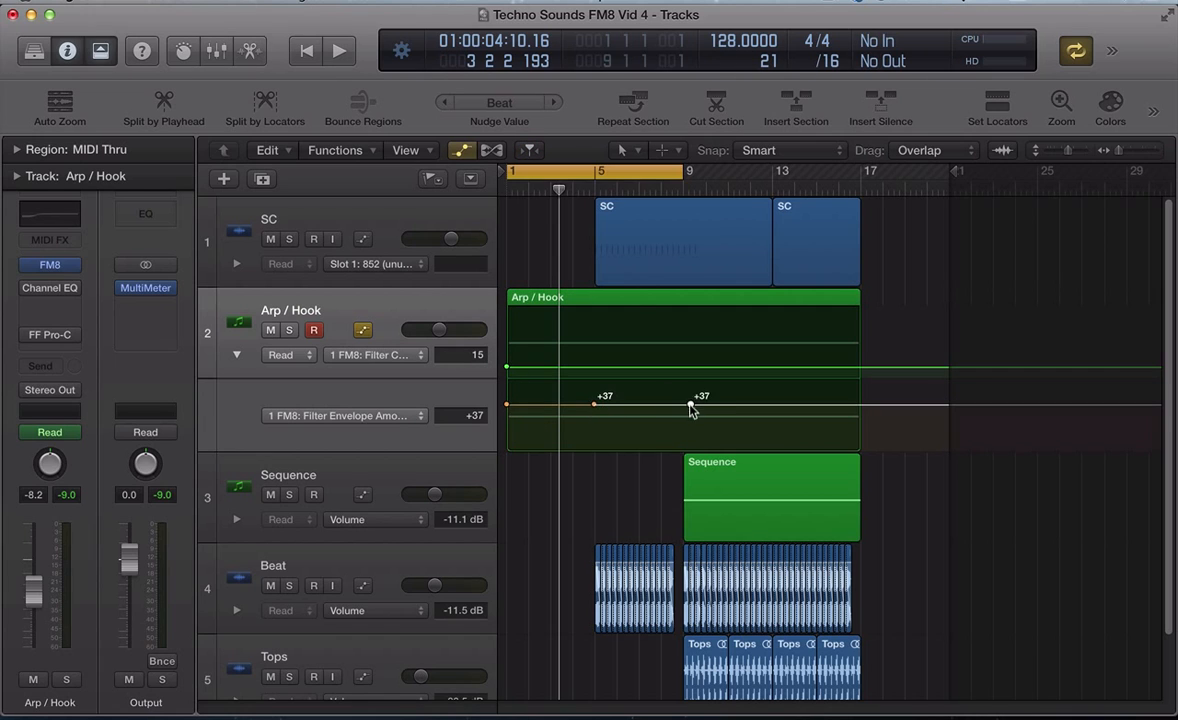
drag(667, 405, 666, 386)
Step: Start playback and shape the filter cutoff automation from 15 at about bar 3 to 38 near bar 4 and back to 15 near bar 6
key(space)
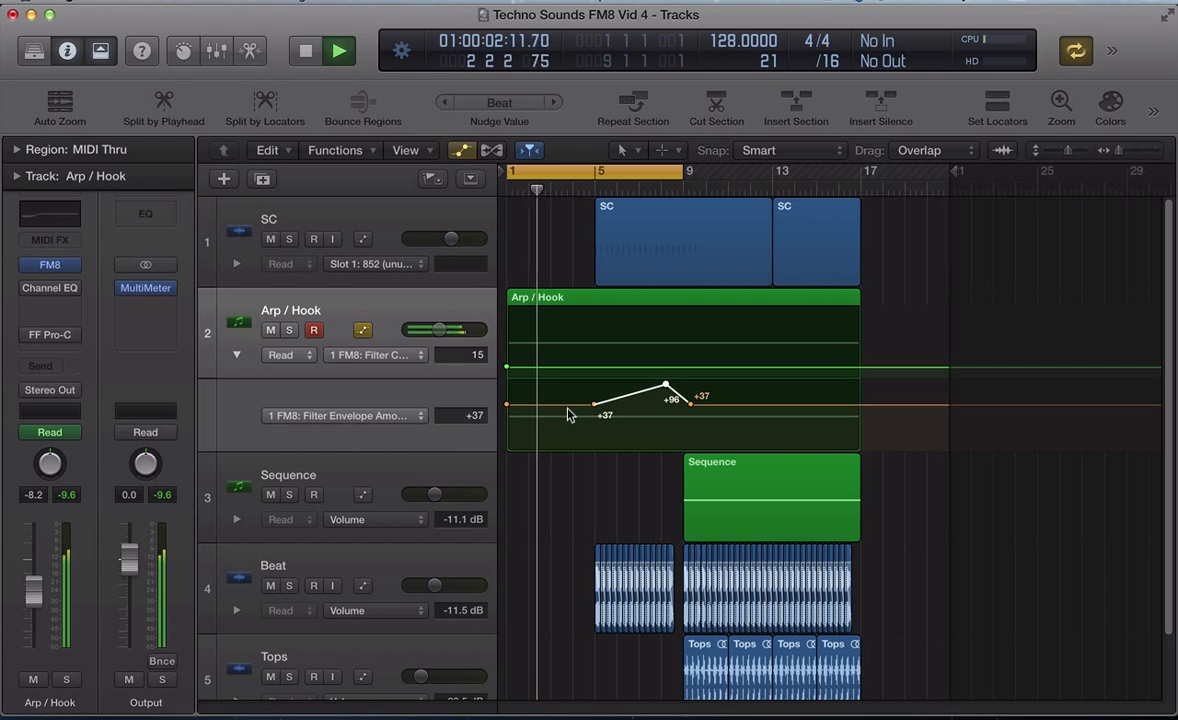
click(585, 367)
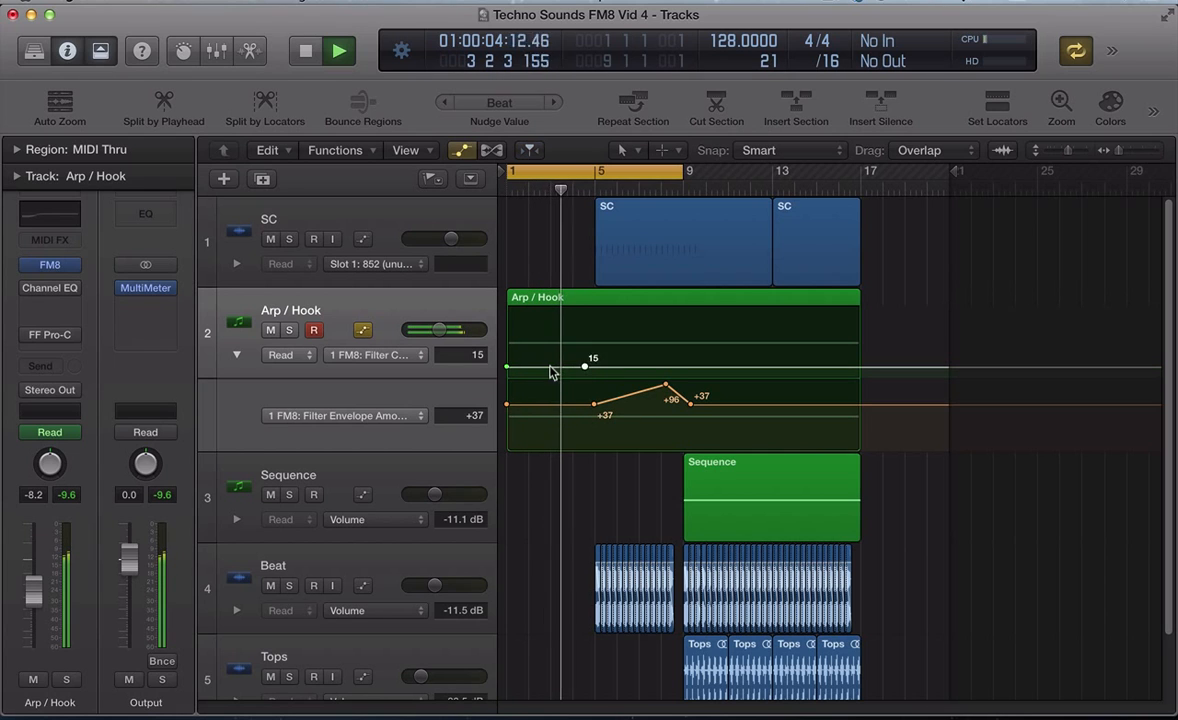
click(551, 367)
drag(575, 367, 624, 369)
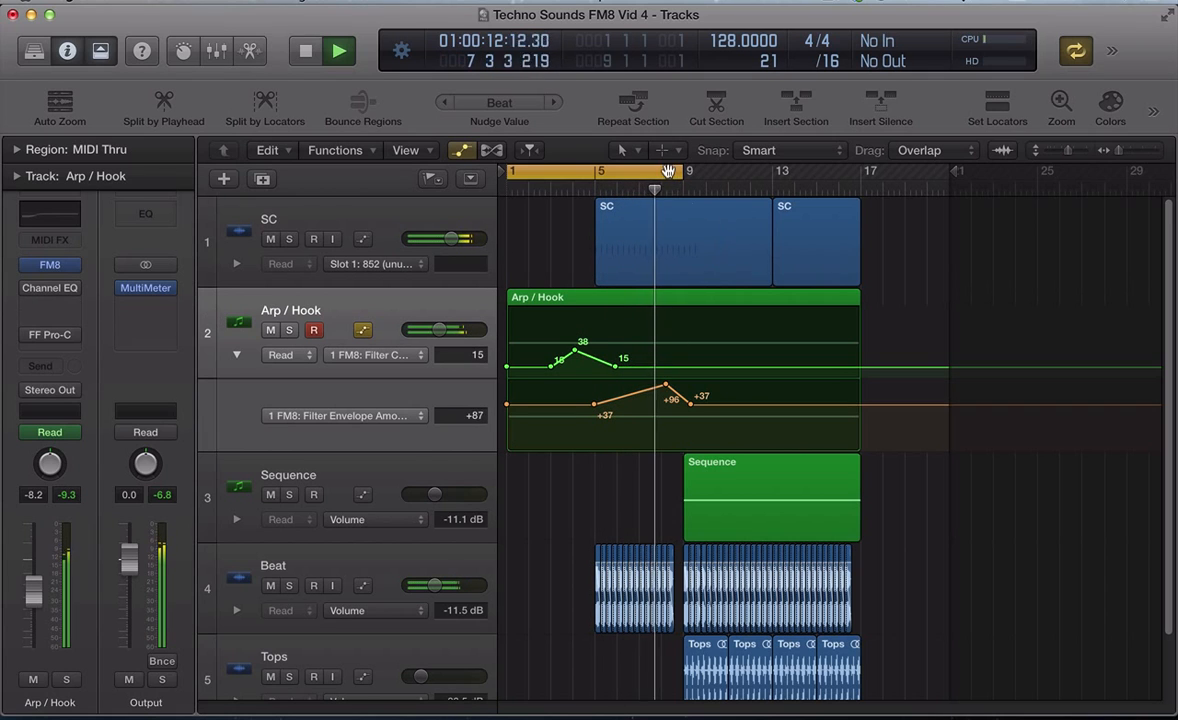
Step: Turn off cycle mode and enable the Channel EQ on the Arp / Hook track, closing its window after checking it
key(c)
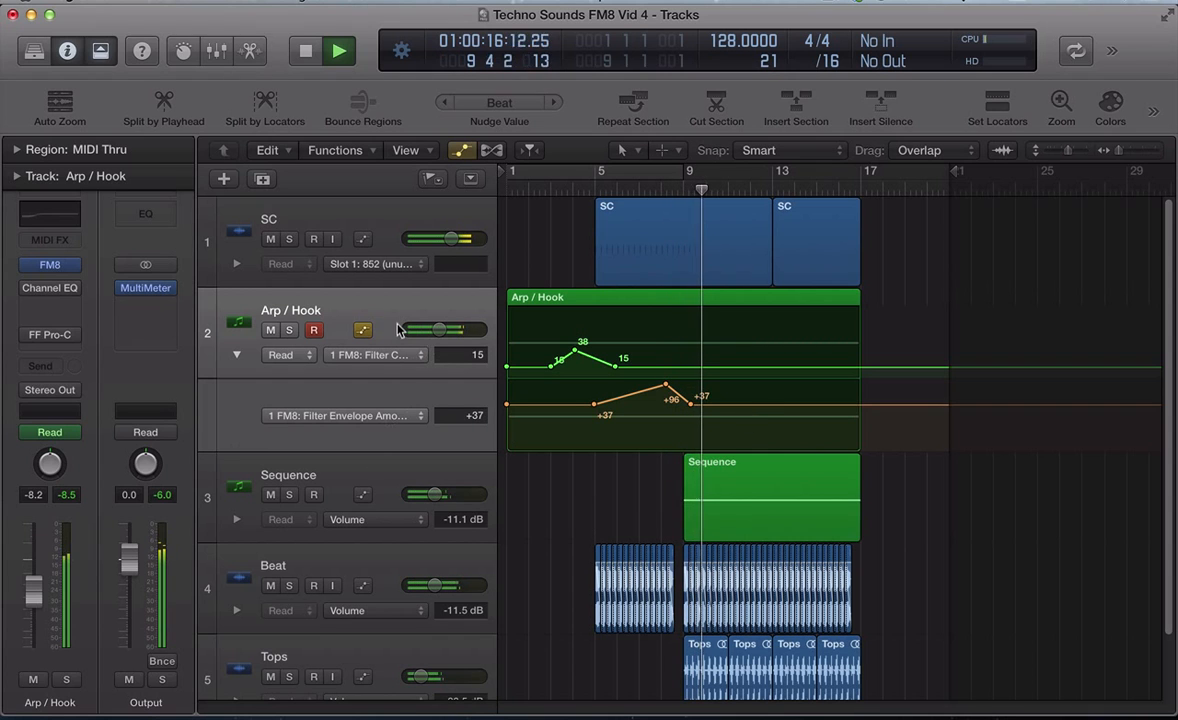
click(45, 287)
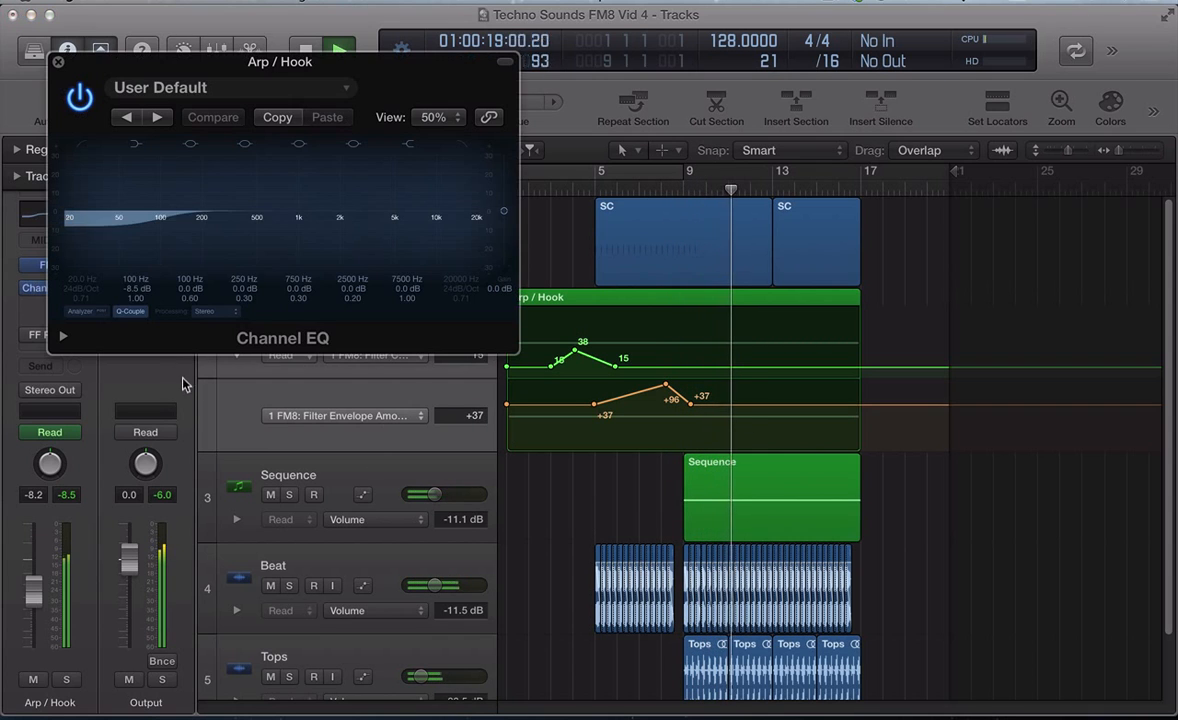
click(55, 64)
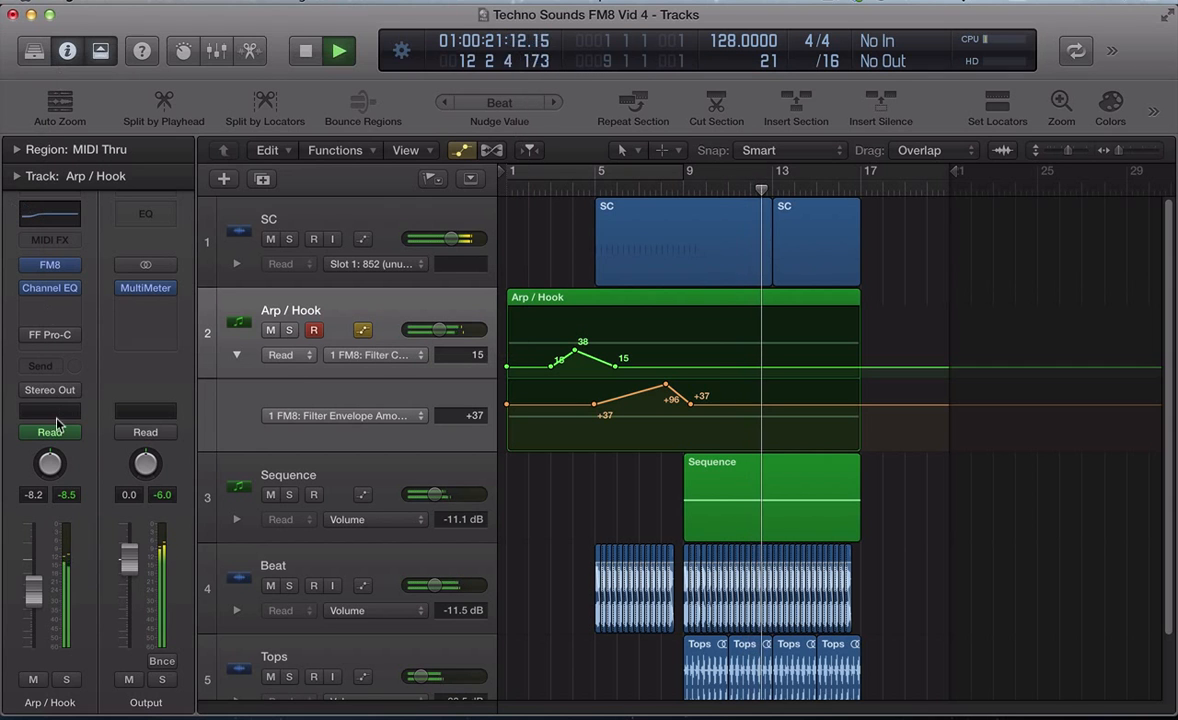
Step: Enable the FF Pro-C compressor on the Arp / Hook track, watch its side-chain gain reduction, then close it and stop playback
click(55, 337)
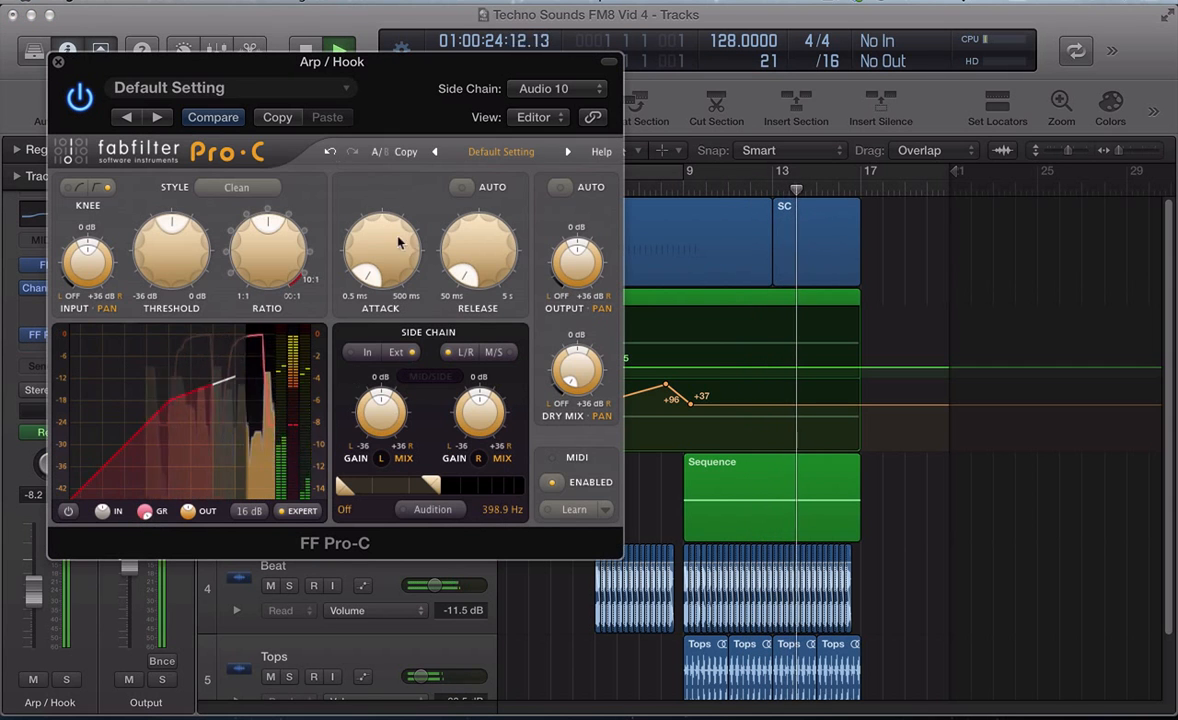
drag(252, 62, 639, 79)
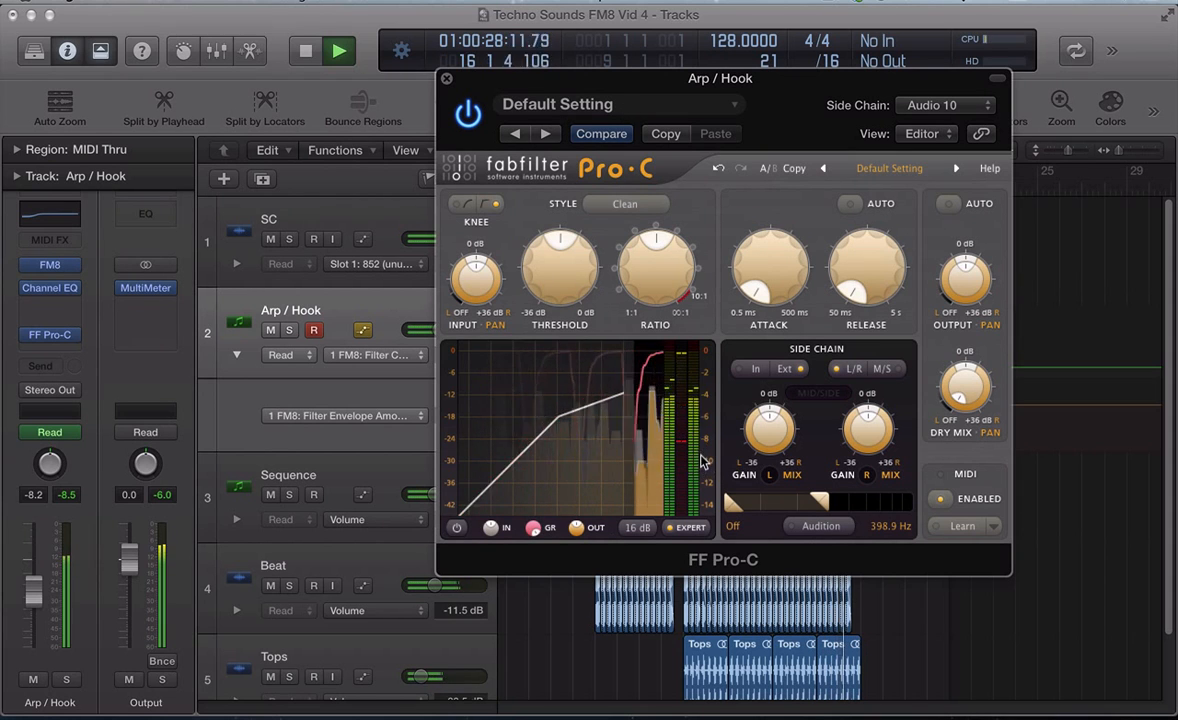
key(super+w)
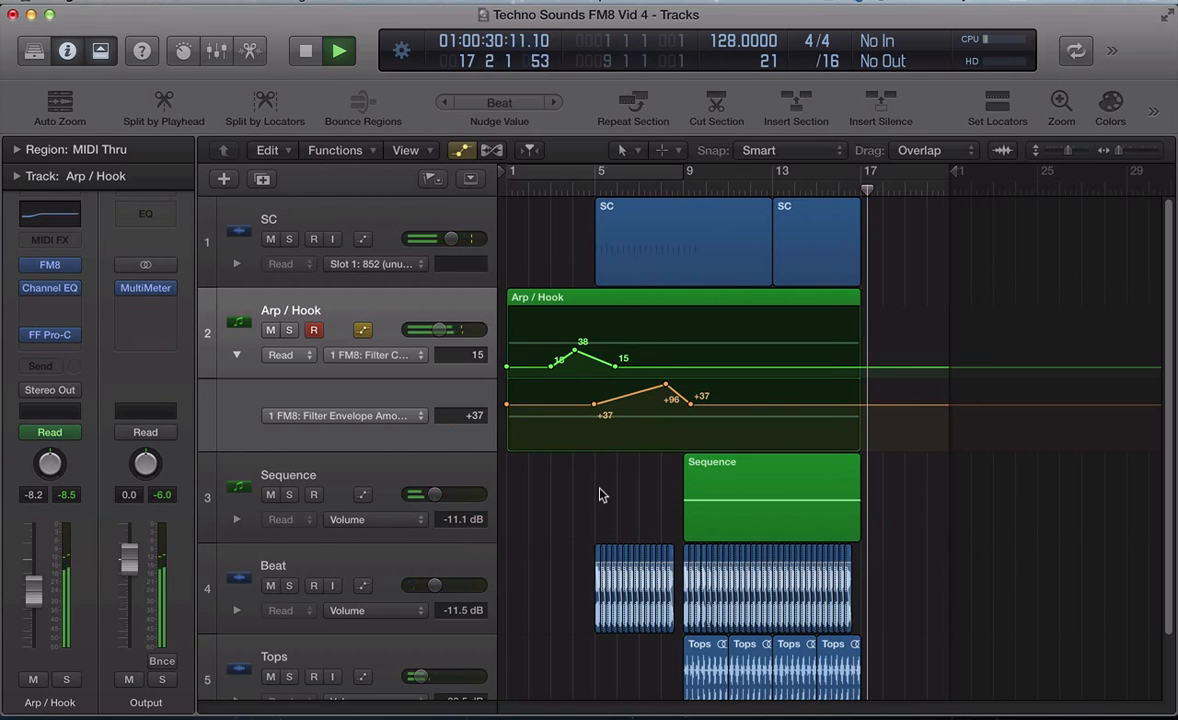
key(space)
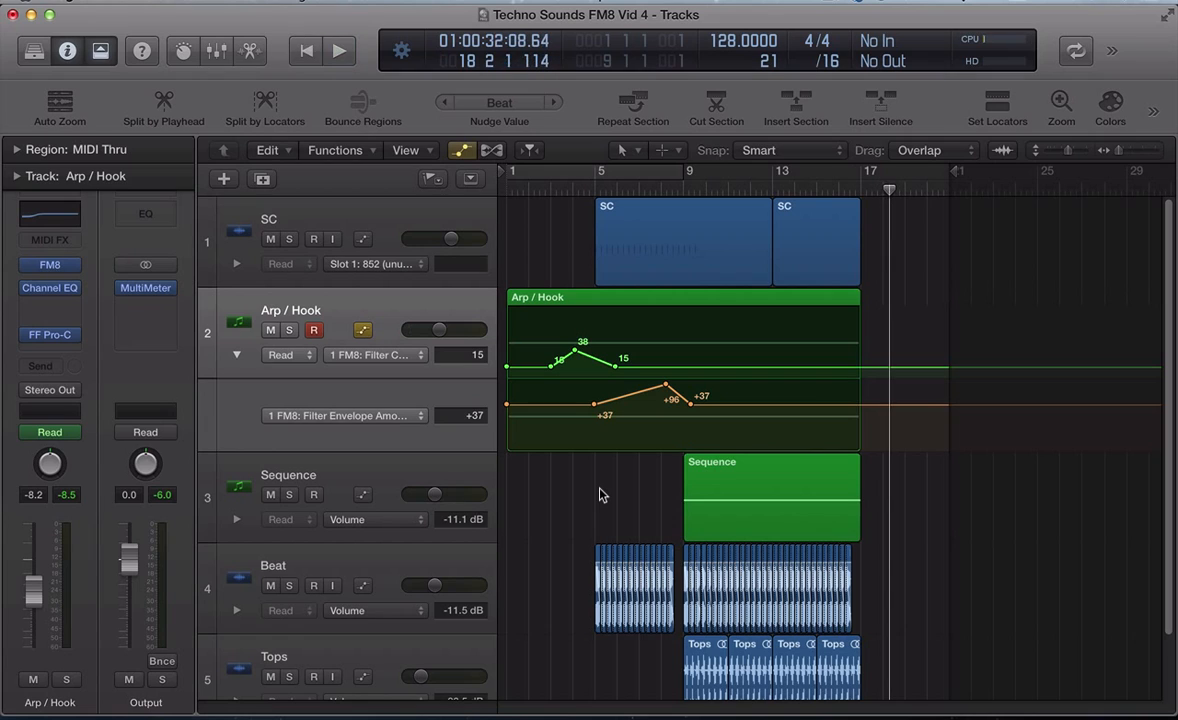